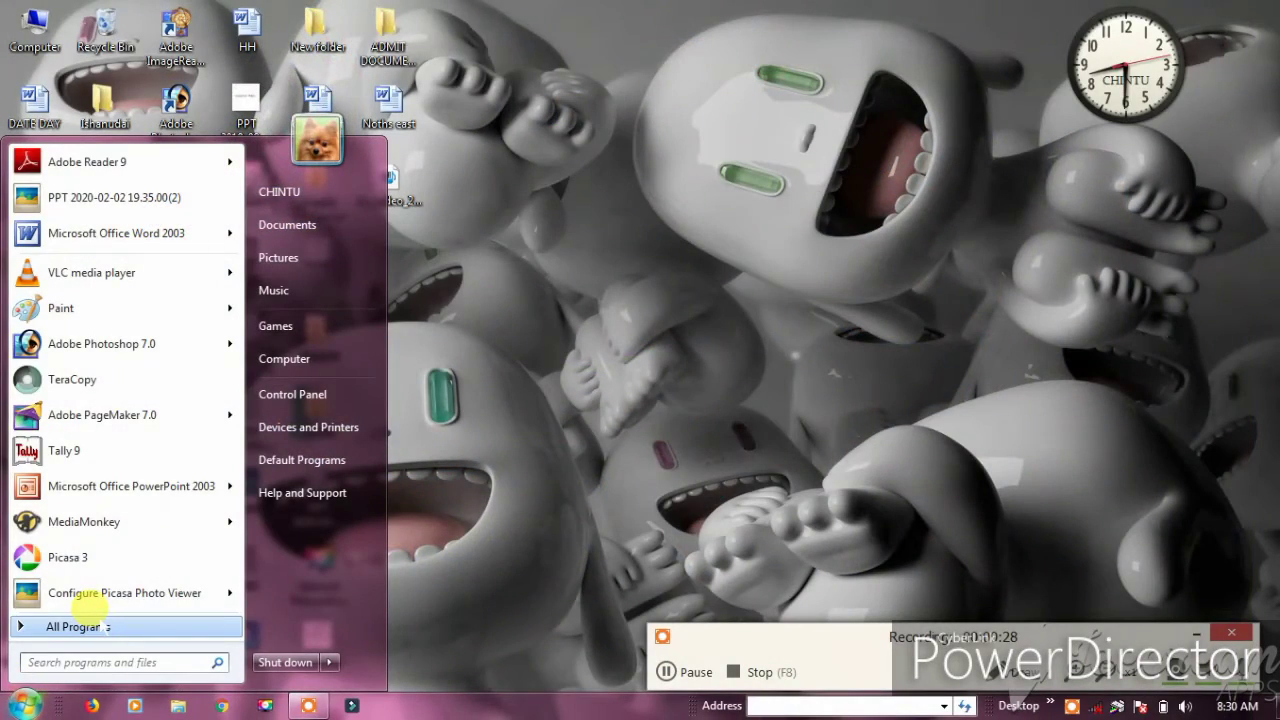
Launch Microsoft Office Excel 2003 from All Programs > Microsoft Office in the Start menu
left_click(86, 614)
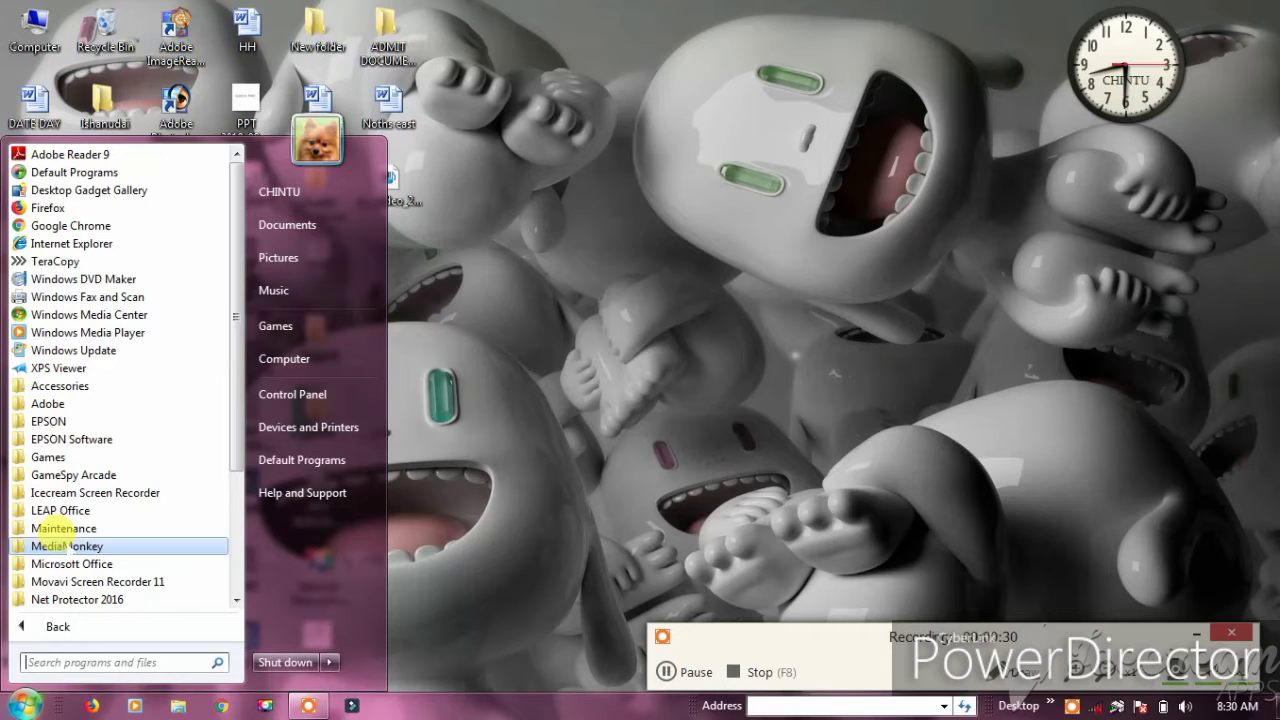
left_click(79, 564)
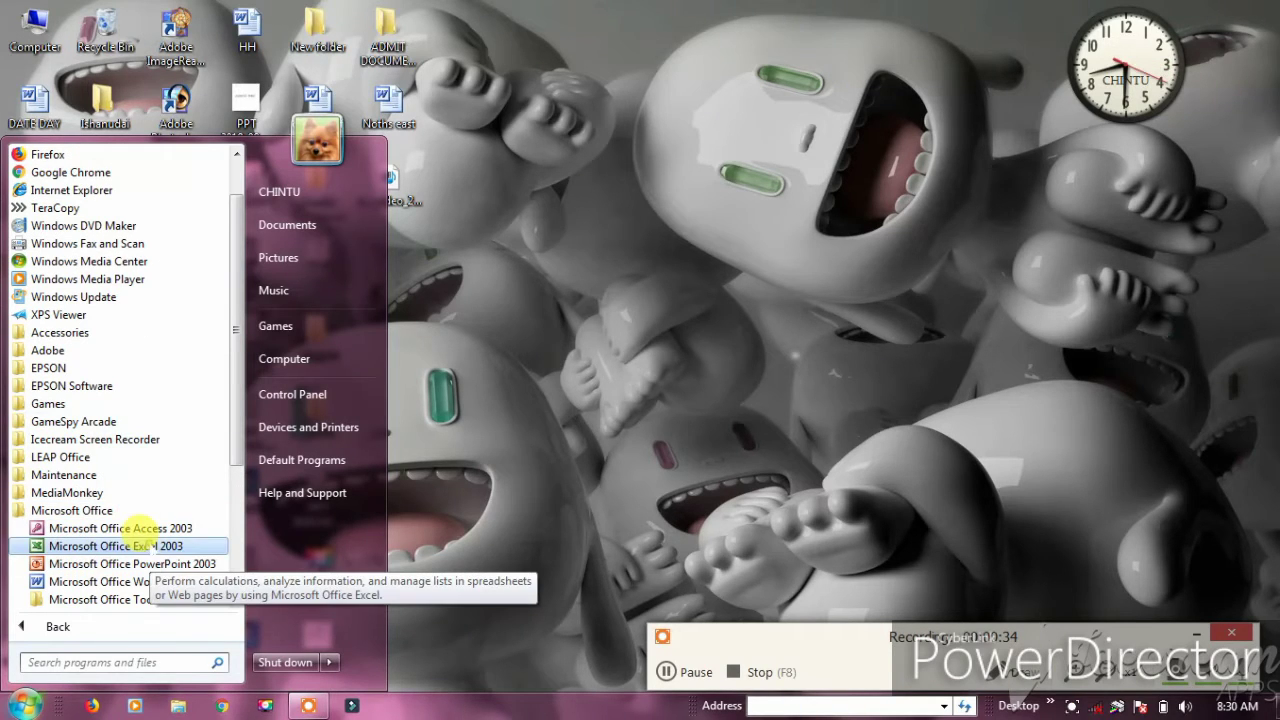
left_click(150, 546)
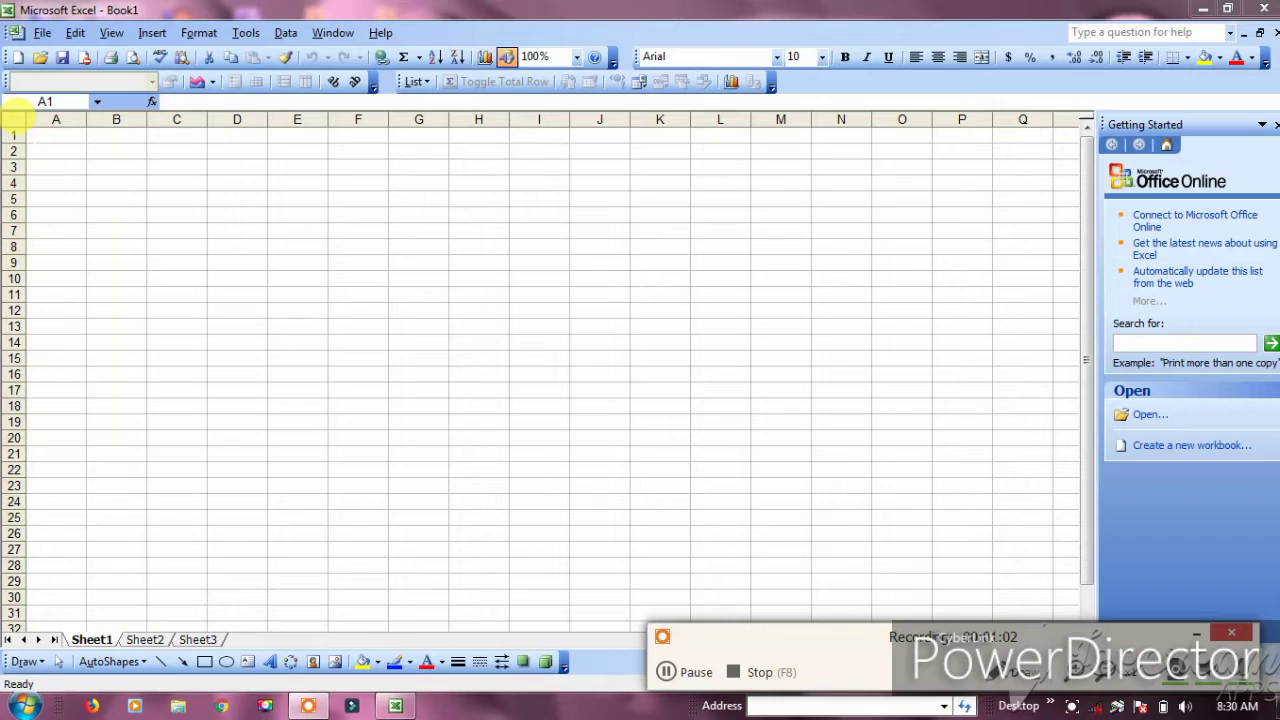
Select cells A1:O3 and apply Merge and Center to make one title cell
left_click(30, 130)
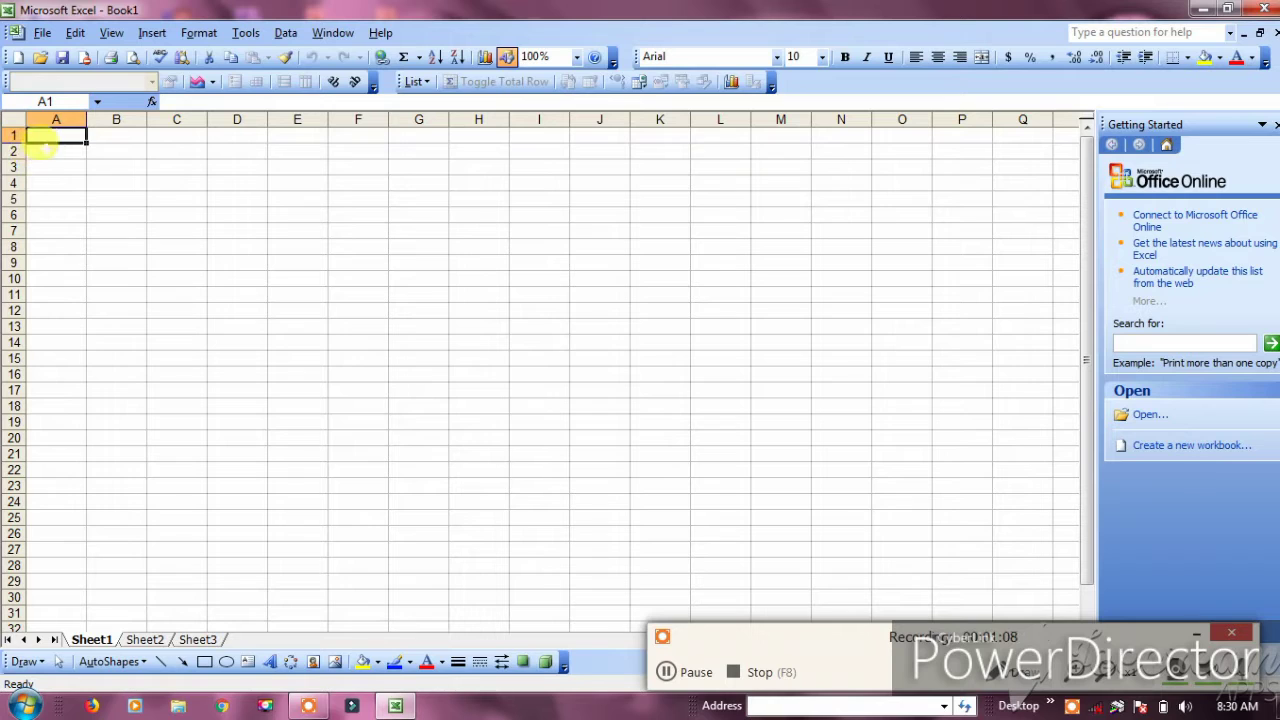
left_click_drag(66, 135, 884, 158)
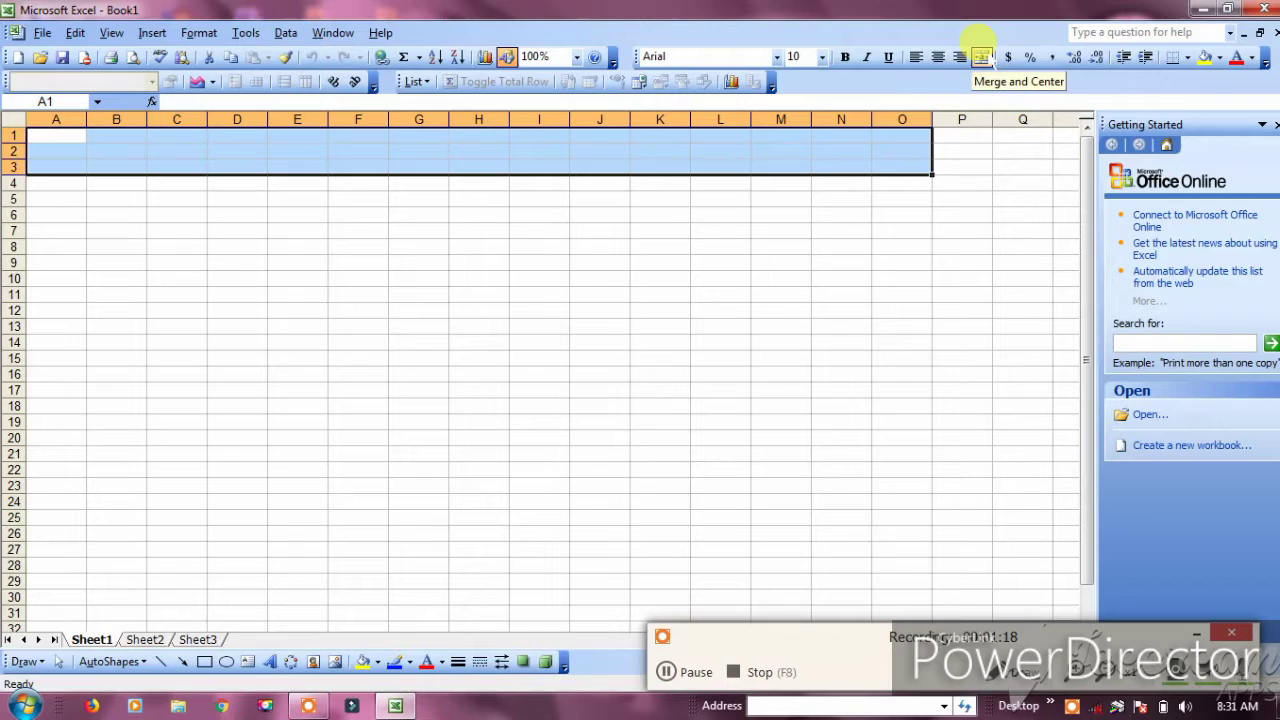
left_click(981, 56)
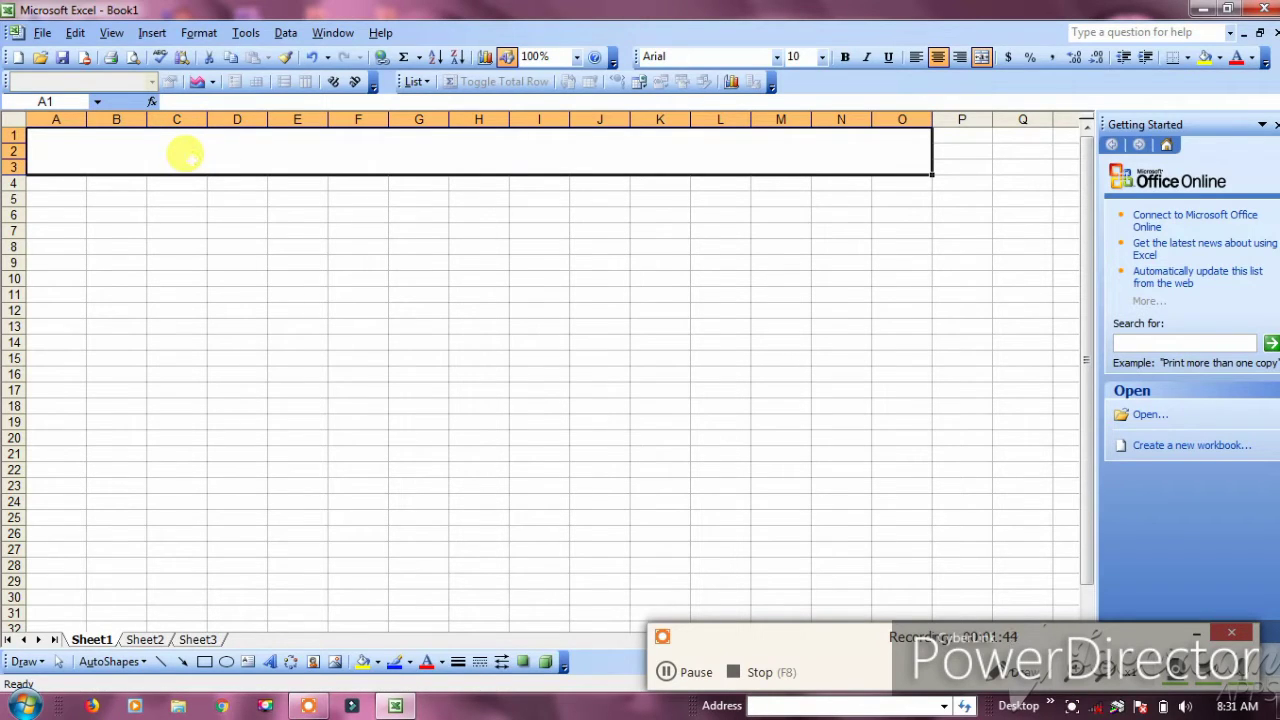
Enter MARKSHEET in the merged title cell and select the word
type("M")
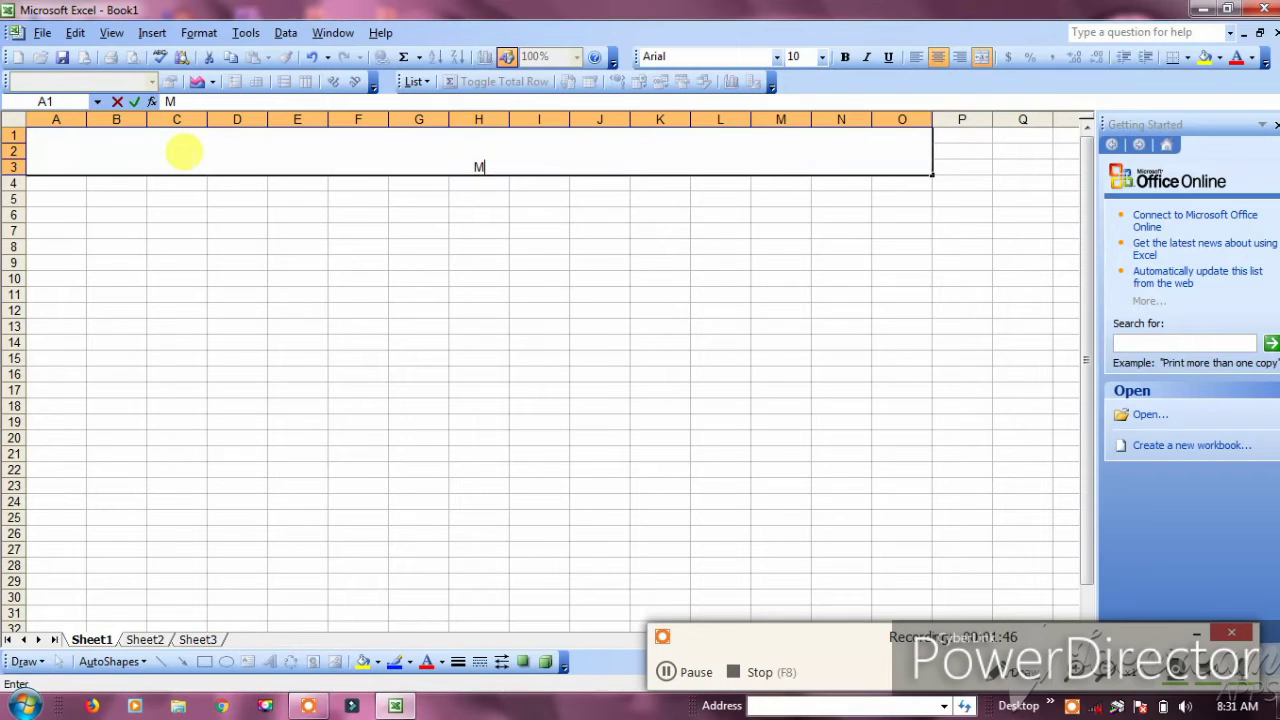
type("ARKSHEET")
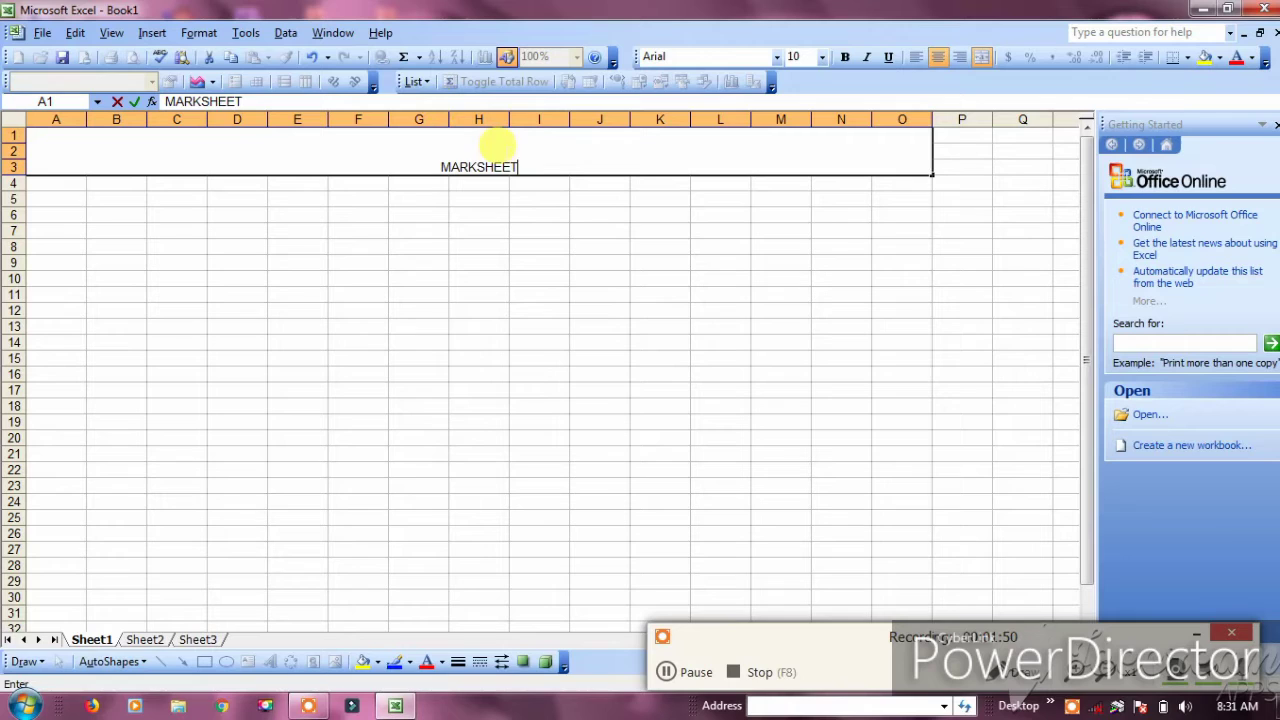
left_click_drag(531, 164, 478, 150)
double_click(500, 140)
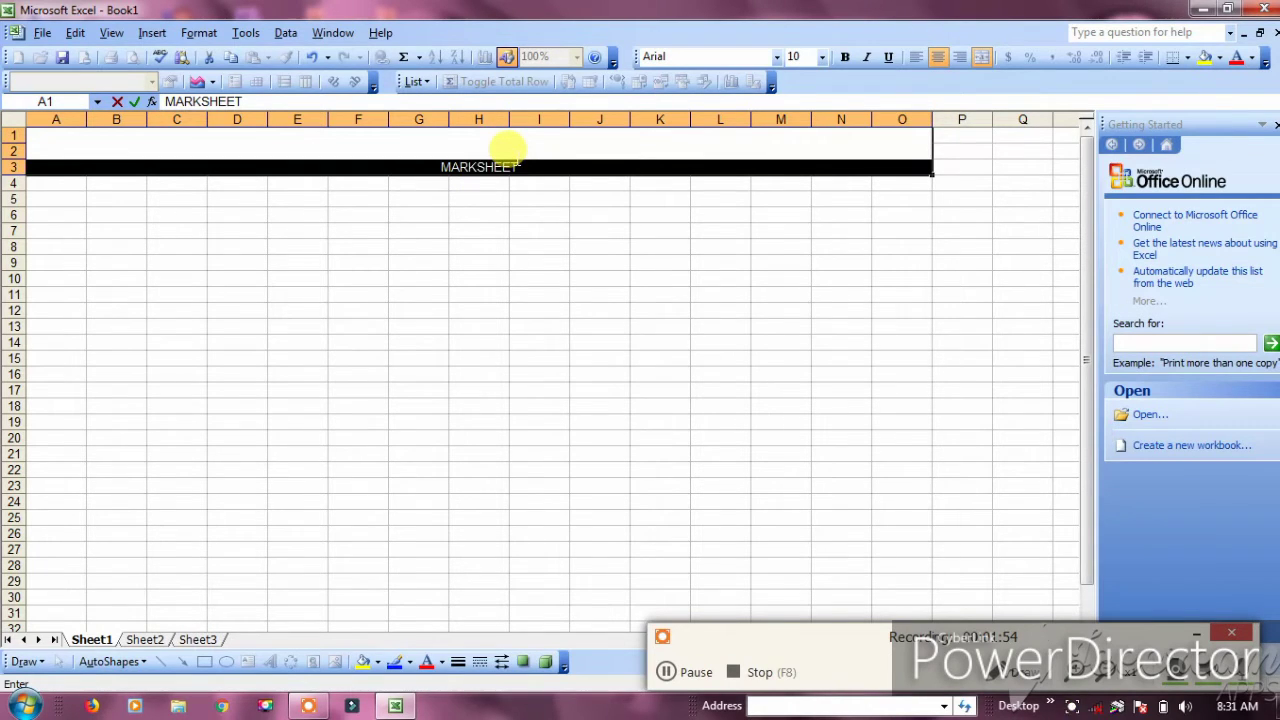
Format the MARKSHEET title as bold, italic, size 20 and red
left_click(845, 57)
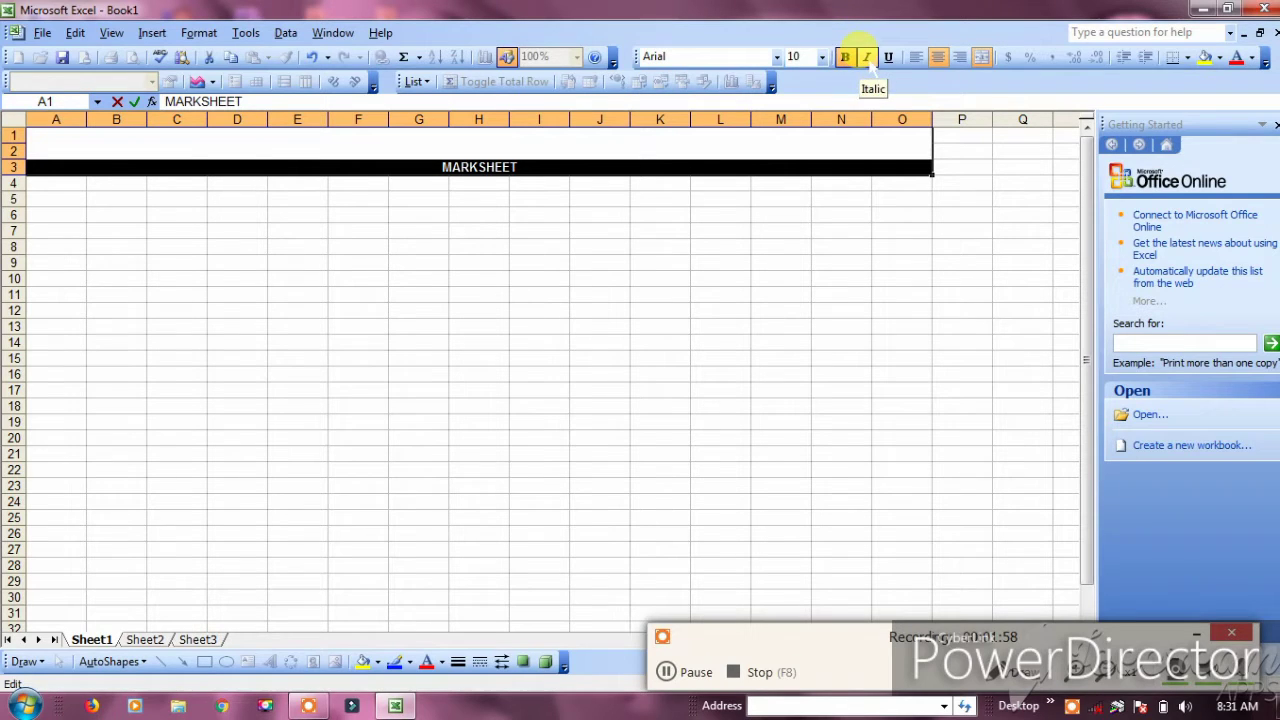
left_click(866, 57)
left_click(822, 57)
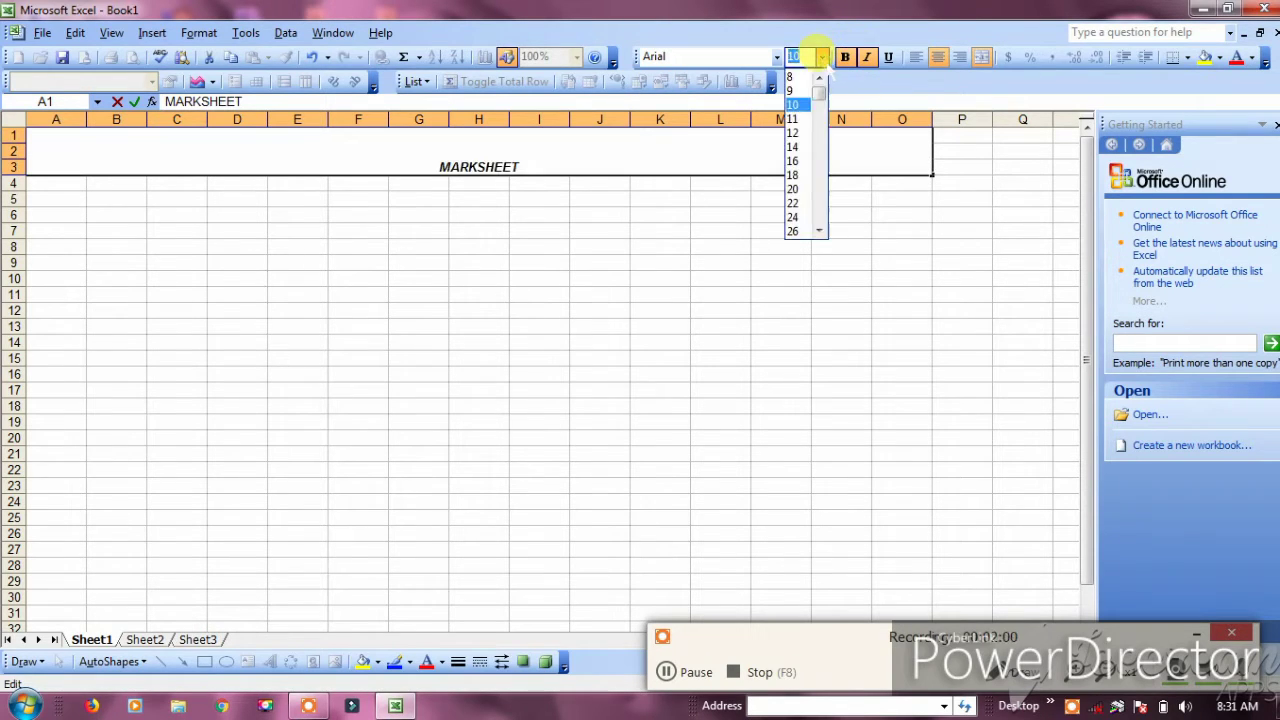
left_click(791, 188)
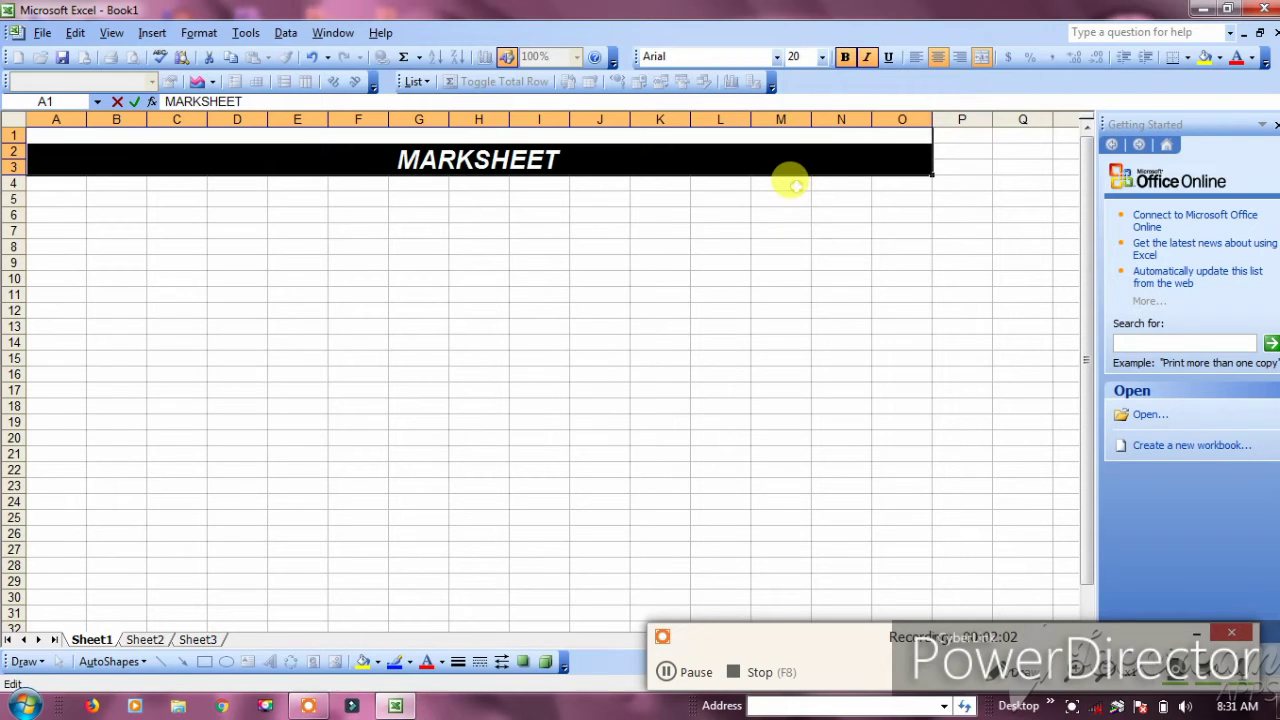
left_click(1236, 57)
left_click(892, 213)
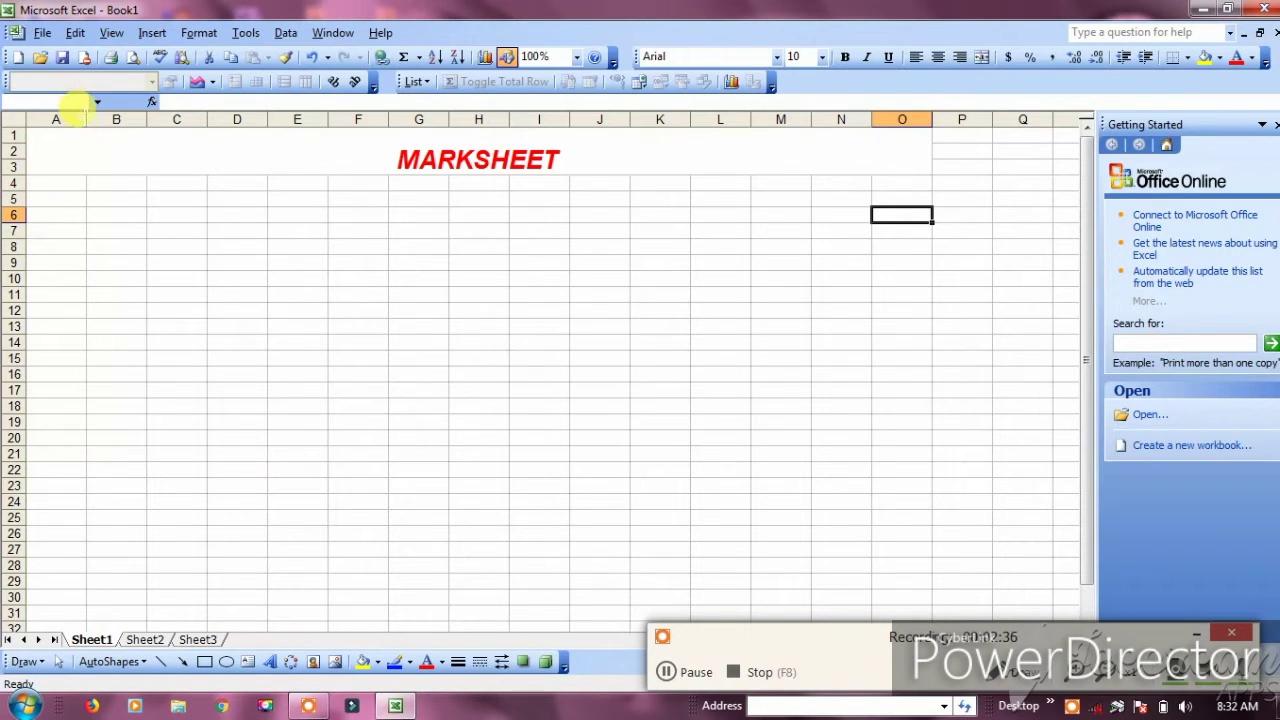
Enter the heading 'Serial No' in cell A4
left_click(47, 183)
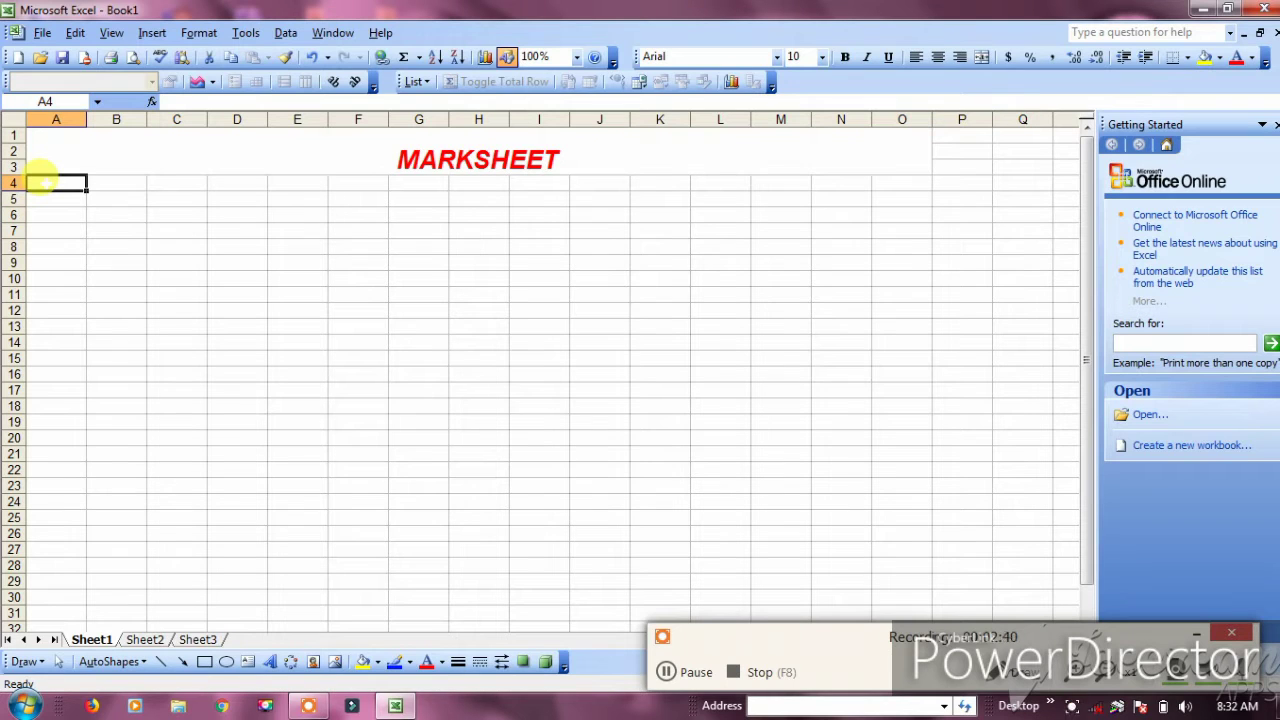
type("Serial n")
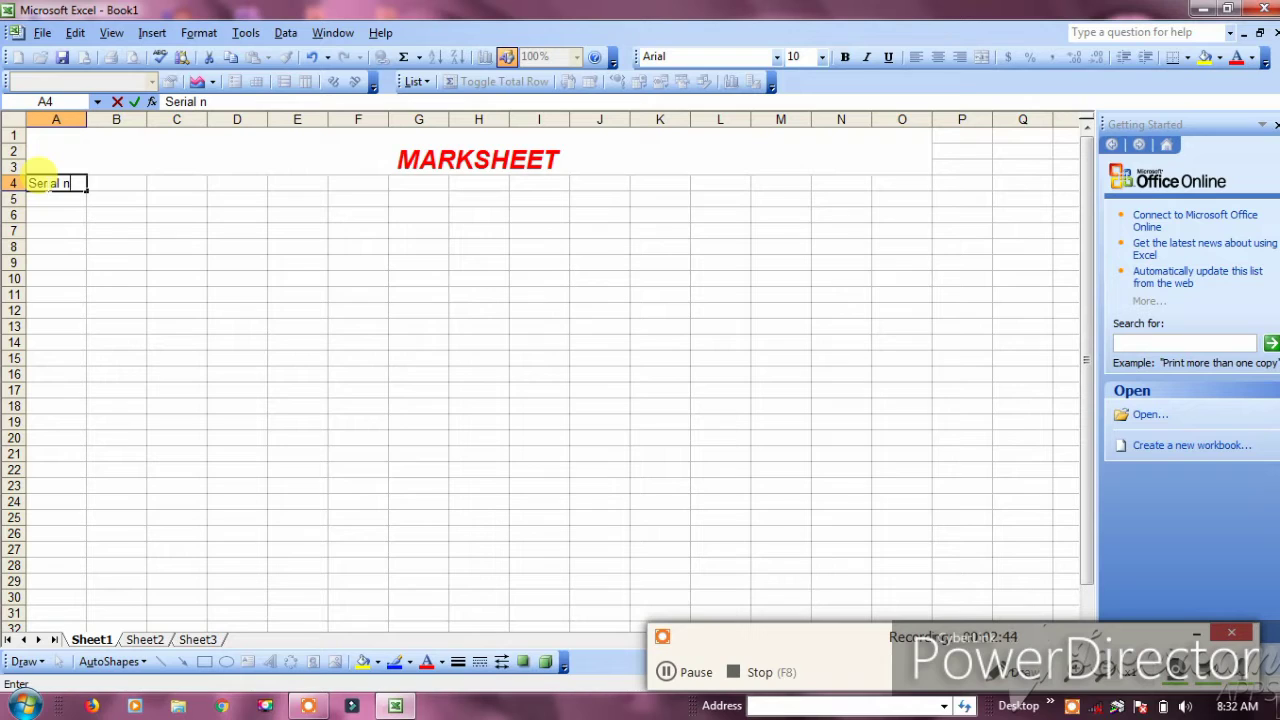
key("BackSpace")
key("BackSpace")
type("No")
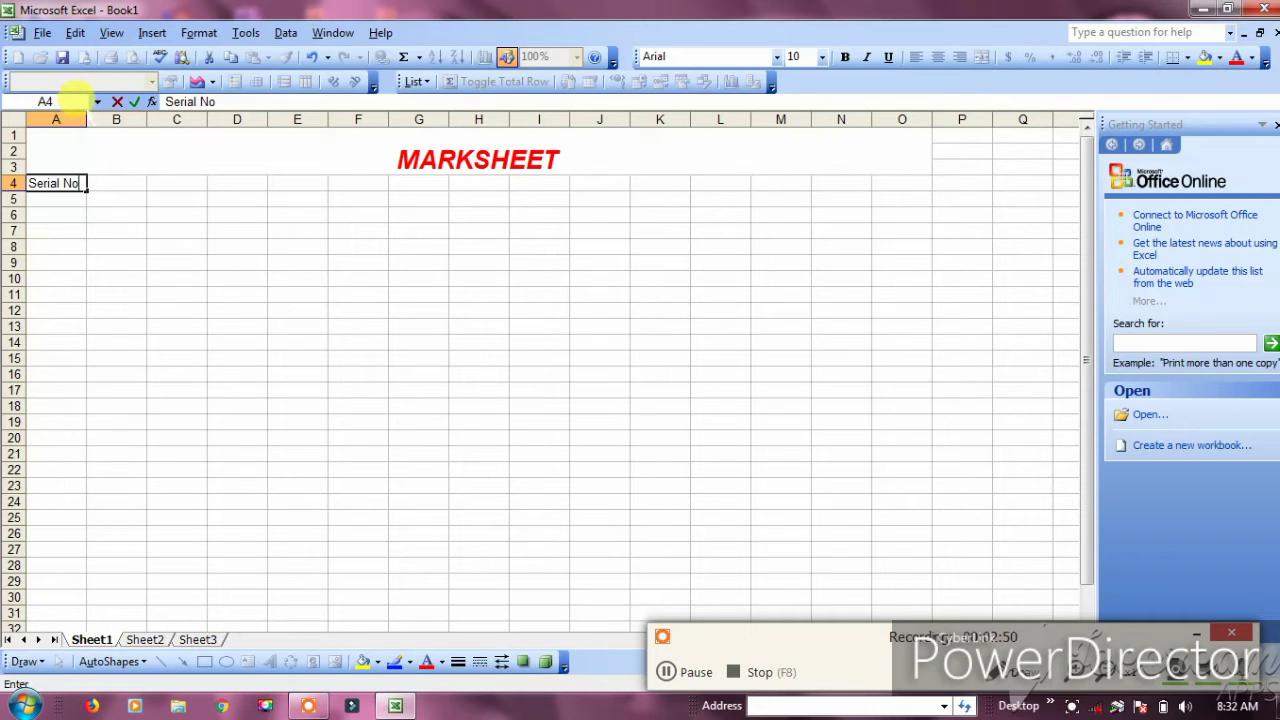
Widen column A to fit Serial No and column B to 15.43 for names
left_click(70, 119)
mouse_move(85, 121)
left_mouse_down()
mouse_move(109, 135)
mouse_move(69, 121)
mouse_move(84, 162)
mouse_move(98, 128)
left_mouse_up()
left_click(95, 132)
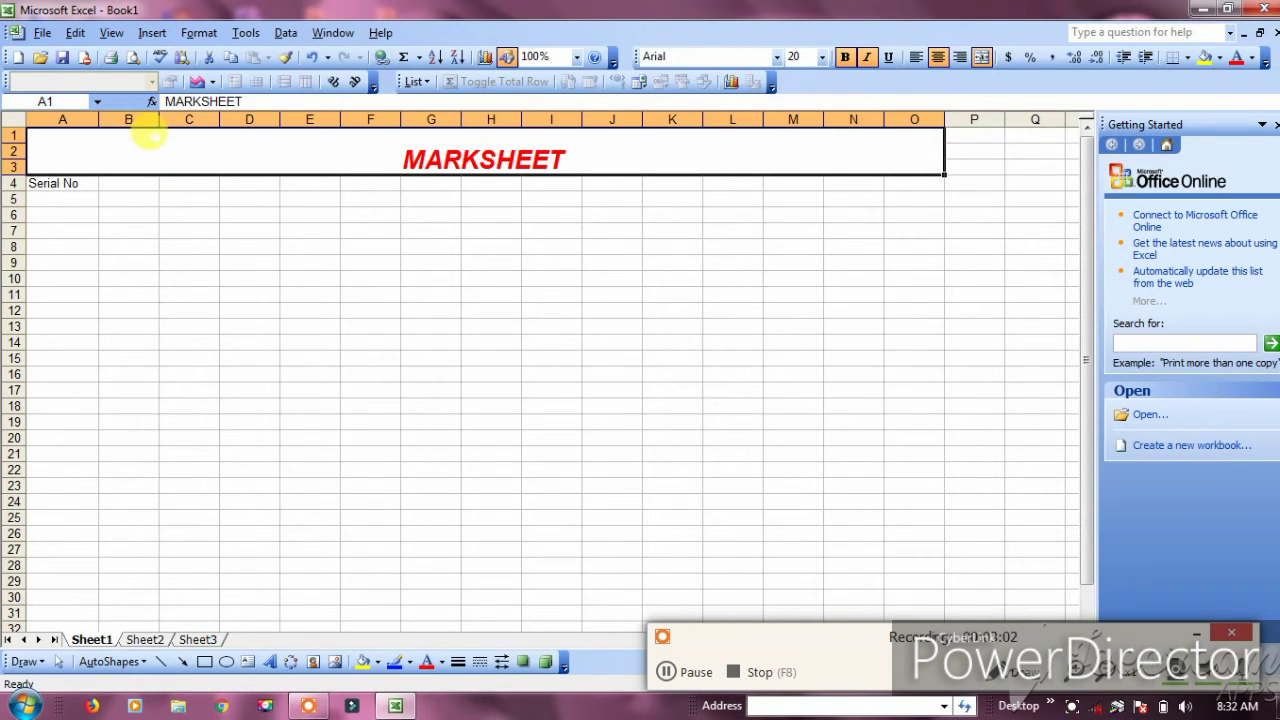
left_click_drag(159, 119, 314, 118)
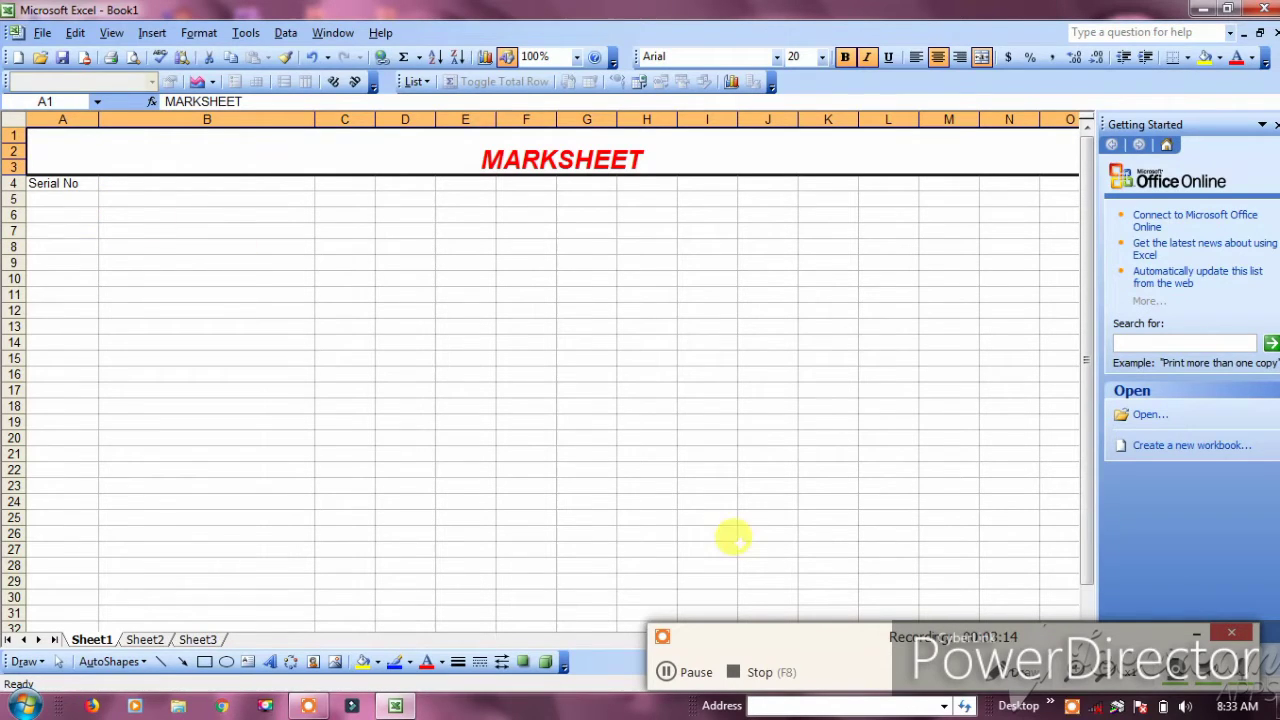
left_click(662, 672)
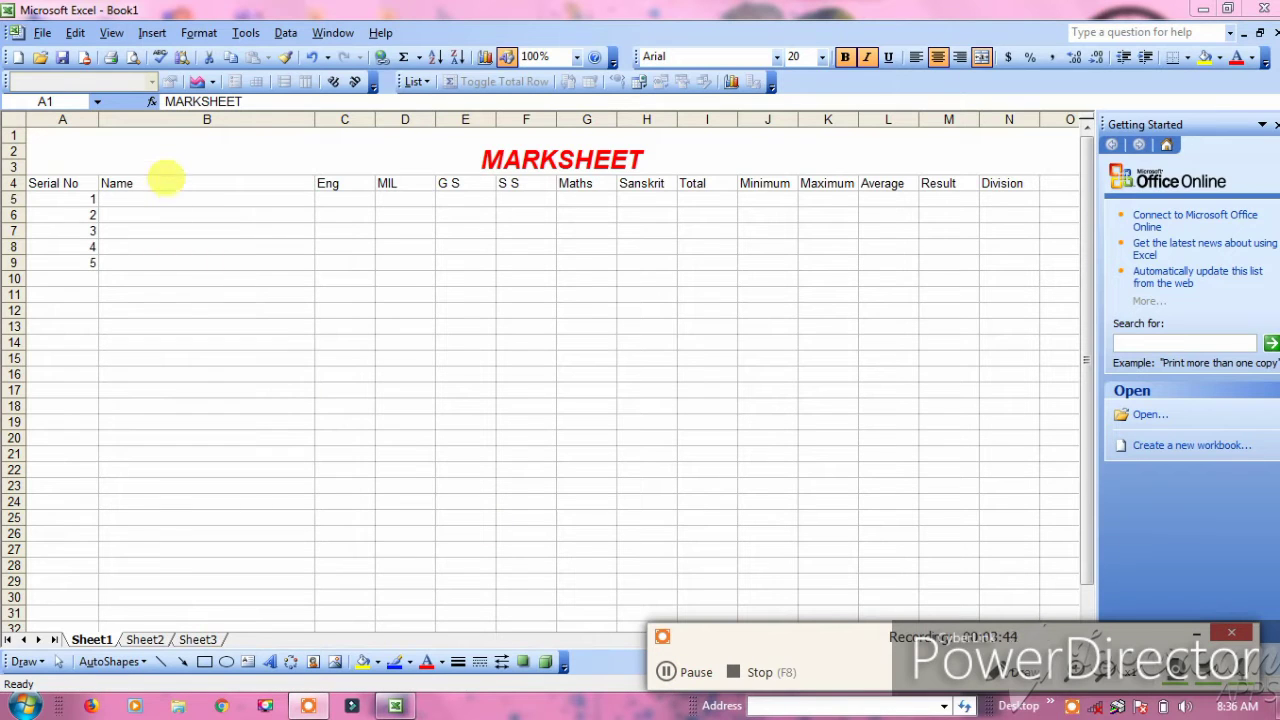
Type the five students' full names down the Name column, B5 to B9
left_click(170, 200)
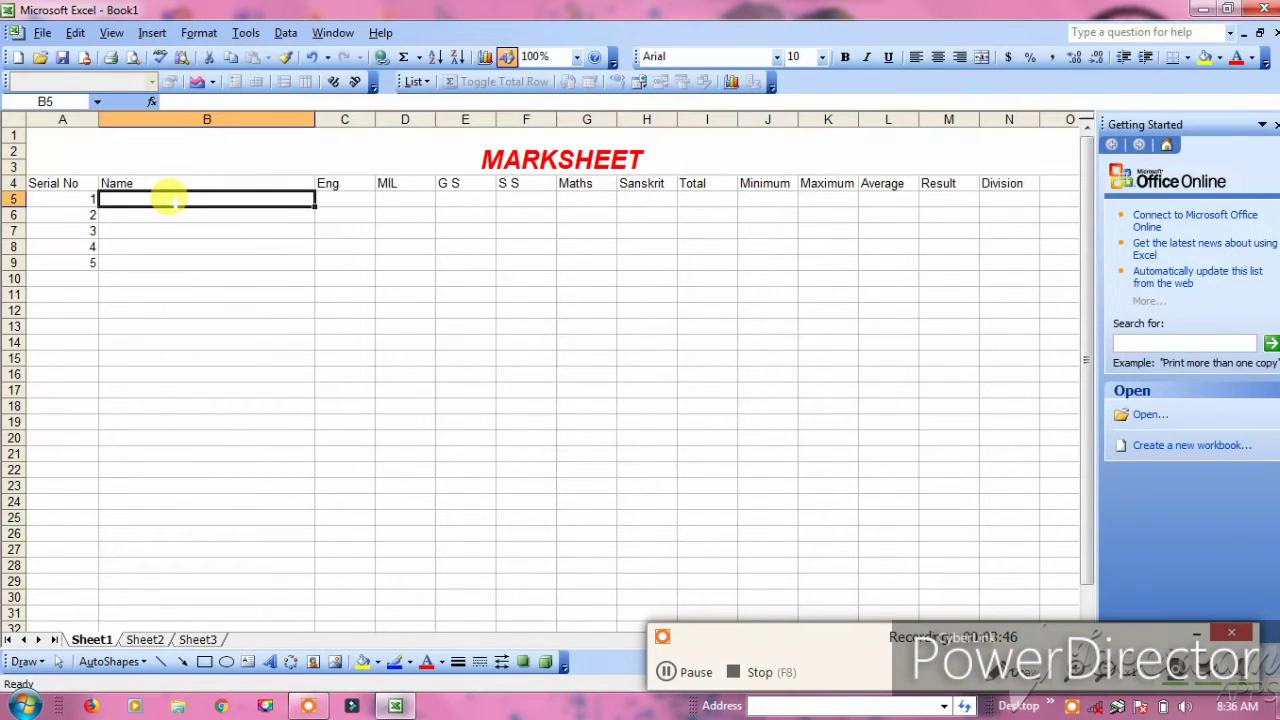
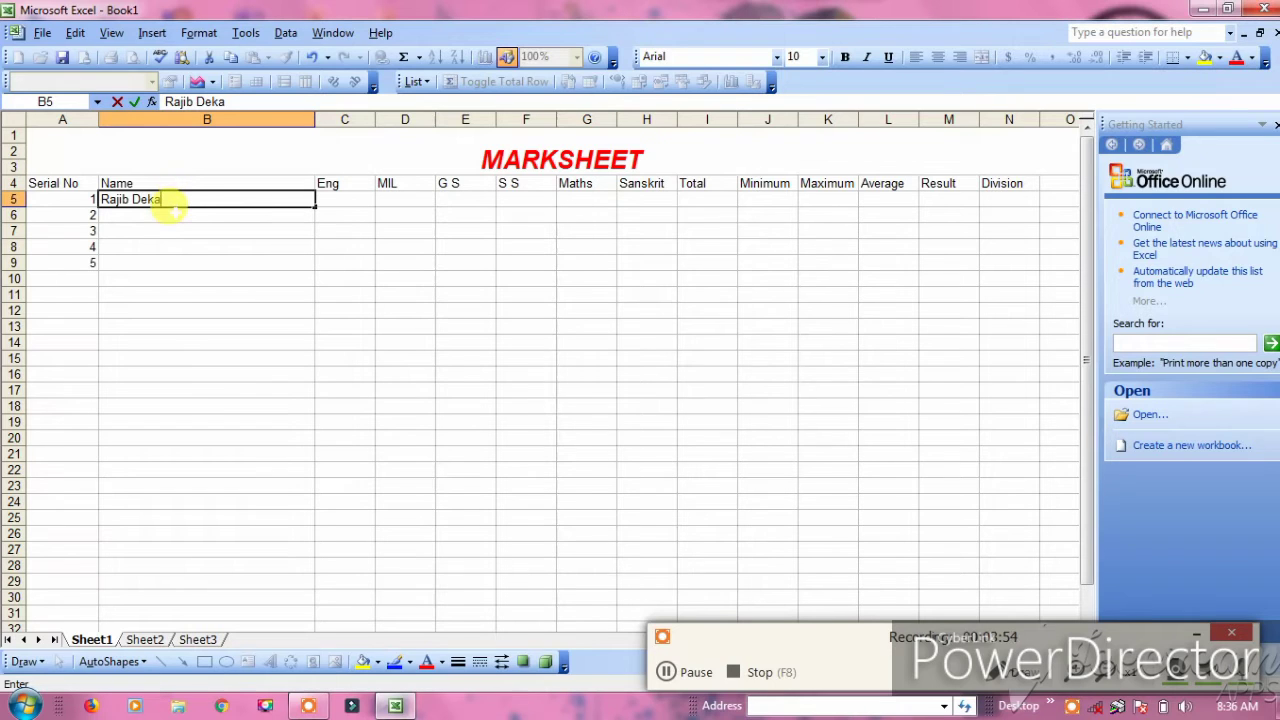
key("Return")
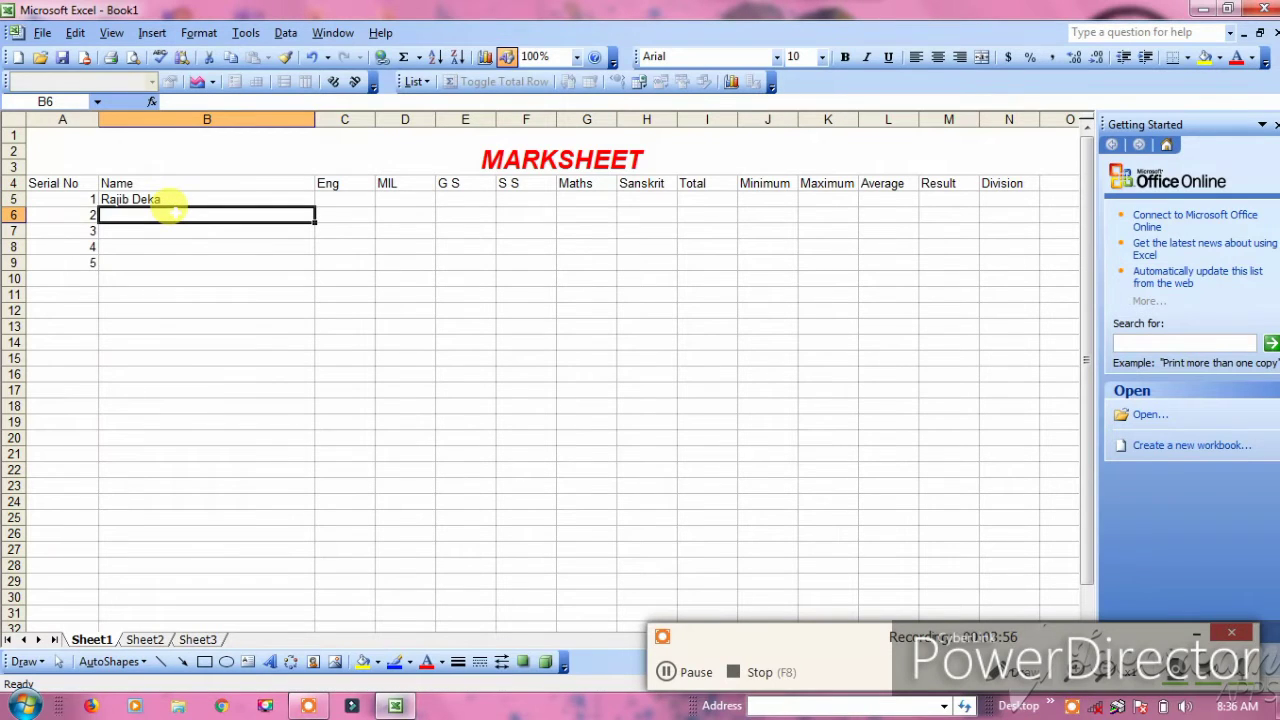
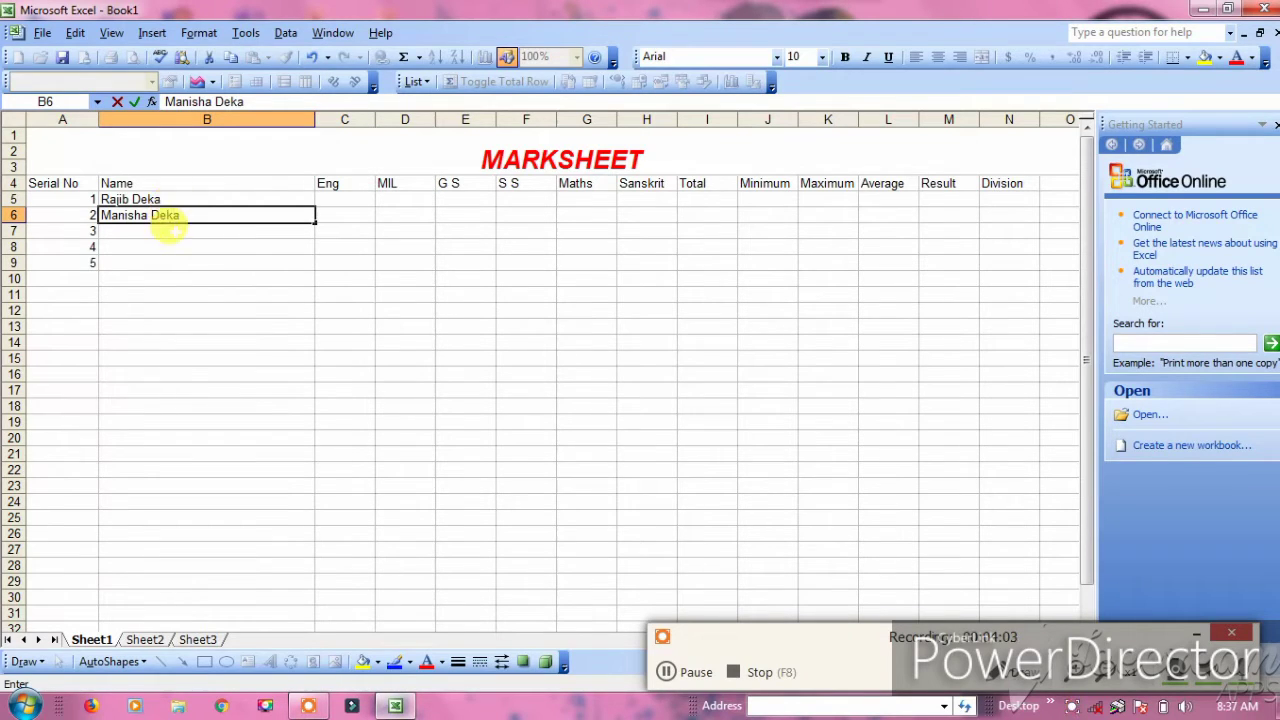
key("Return")
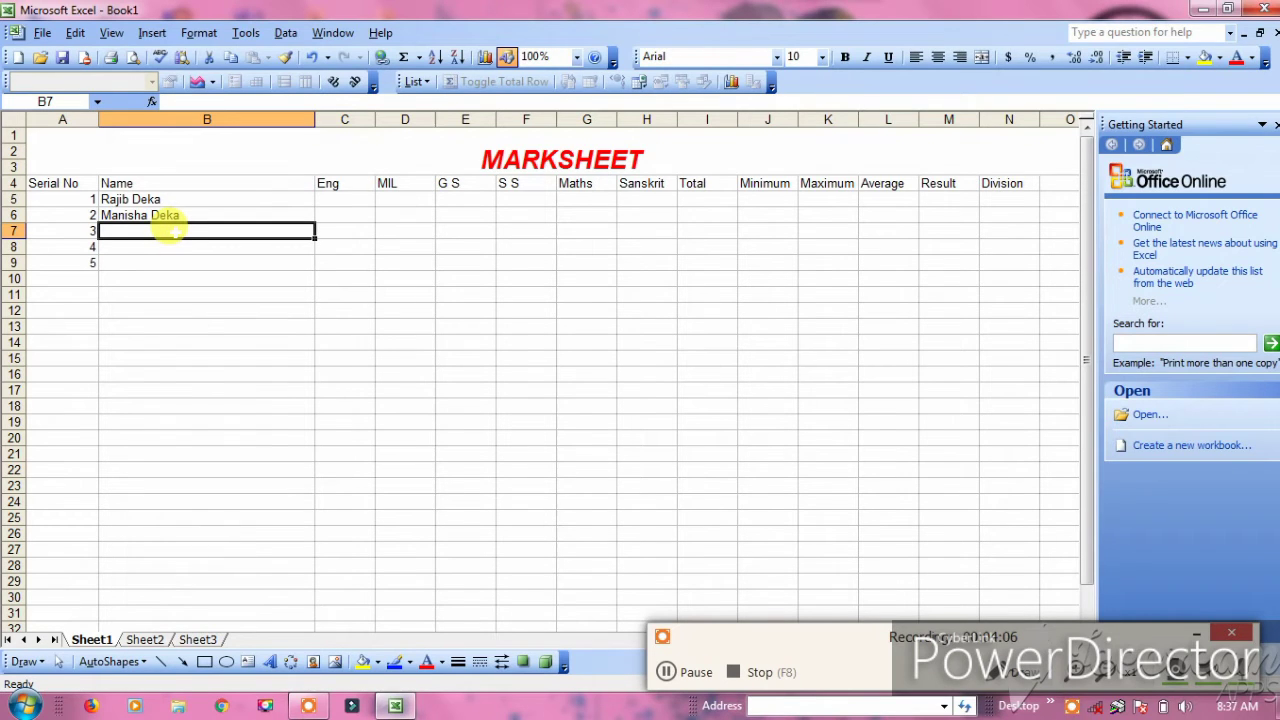
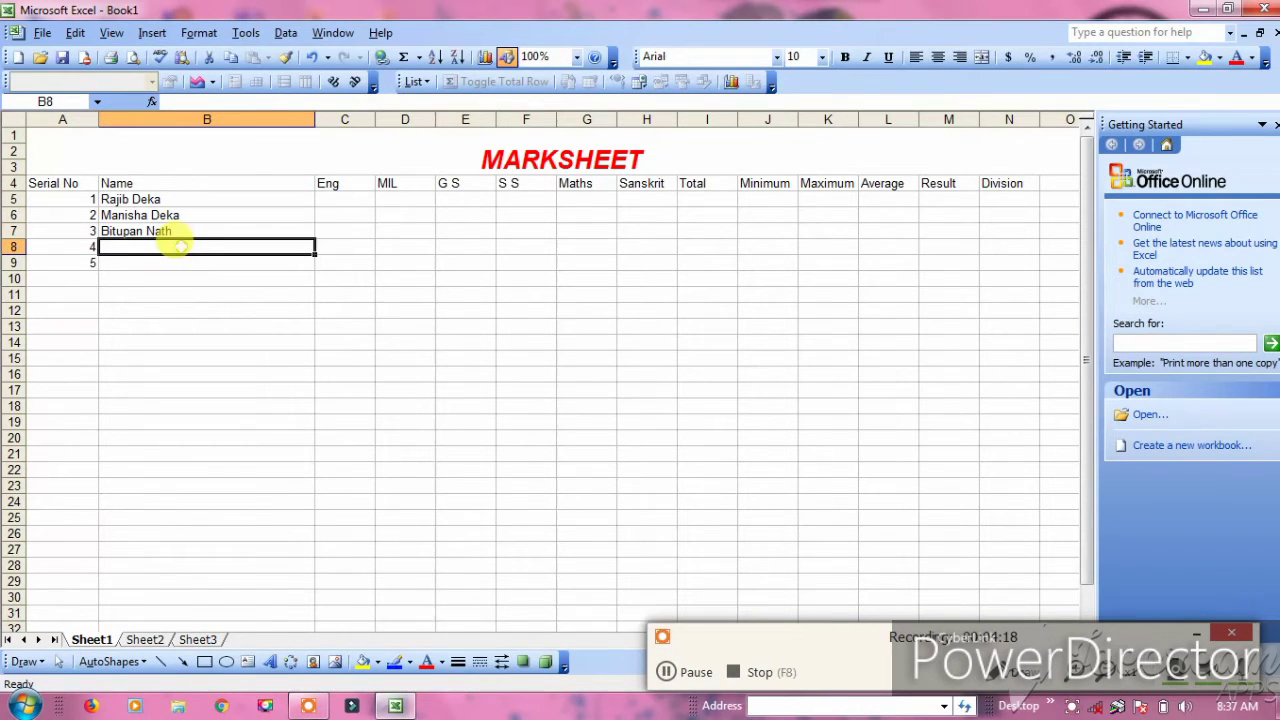
key("Return")
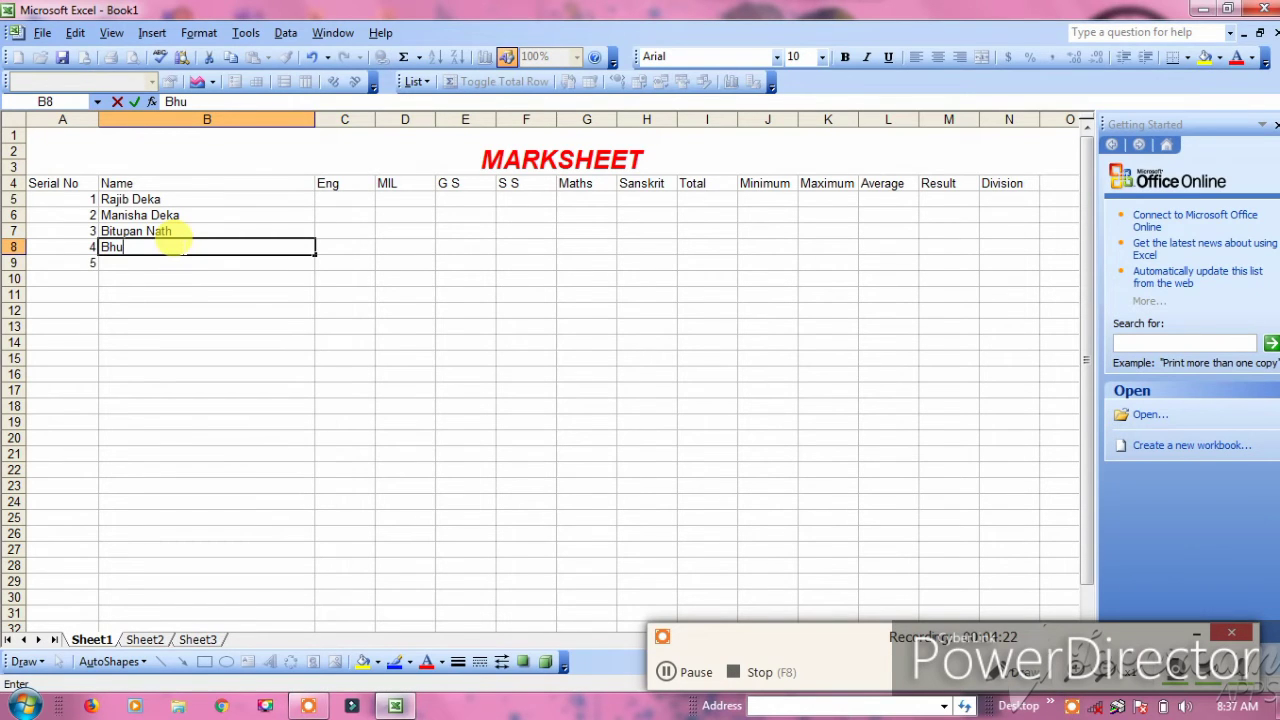
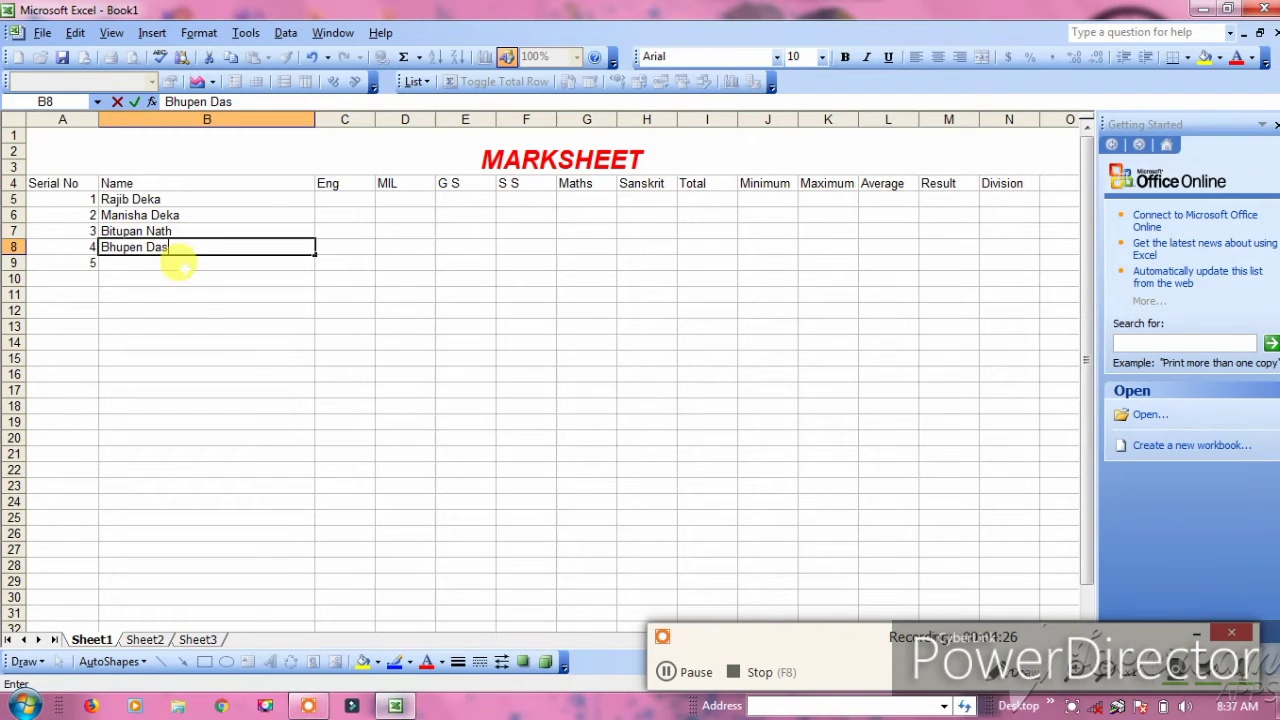
key("Return")
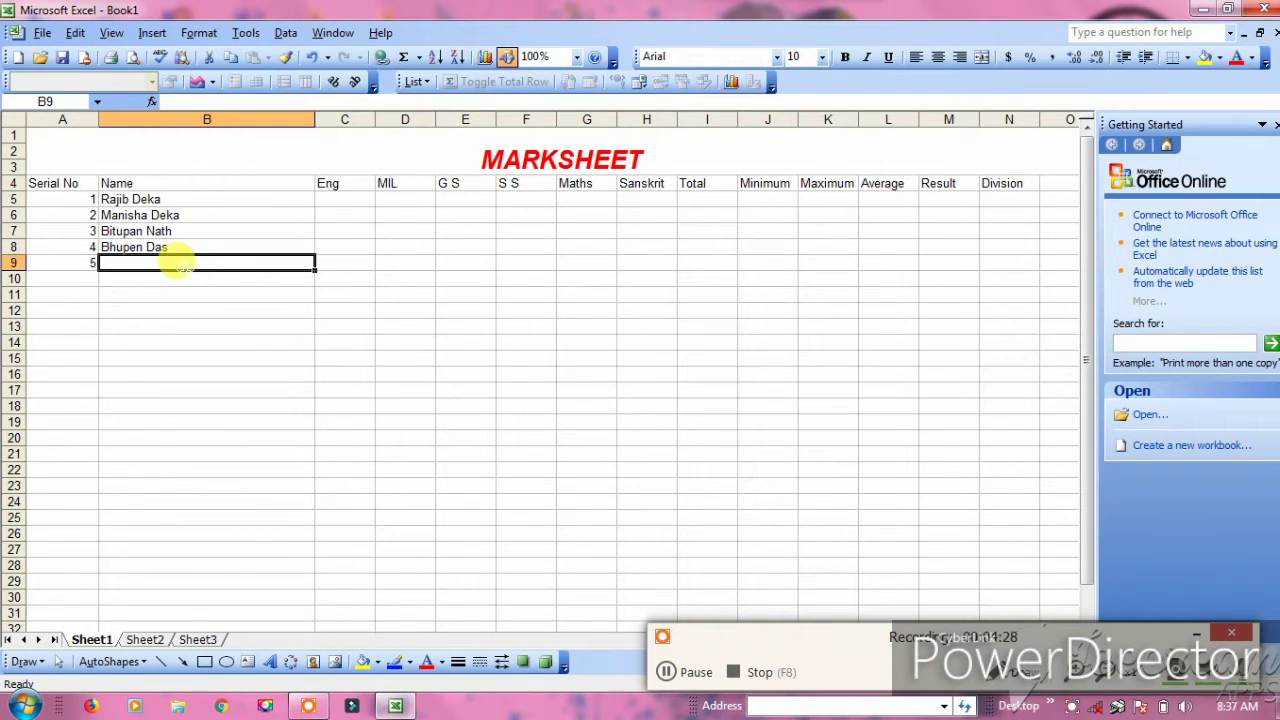
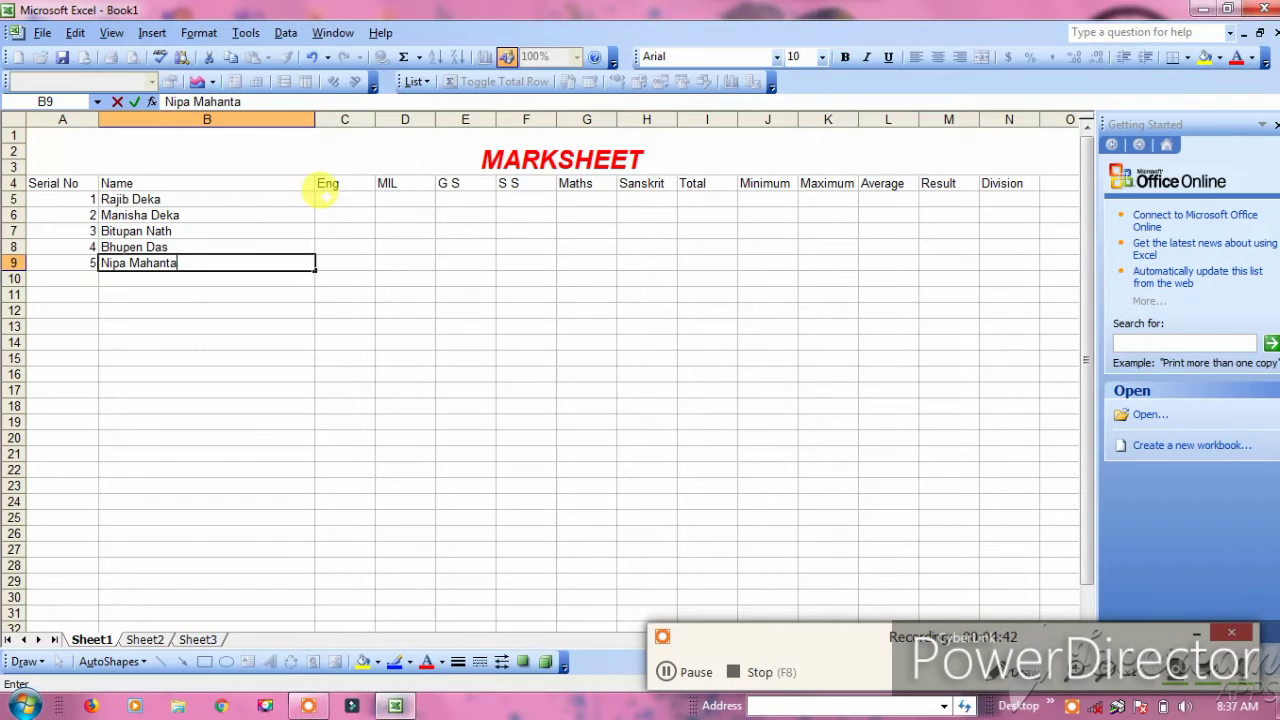
Begin entering marks from C5, typing Eng marks 84, 79 and 35
left_click(326, 197)
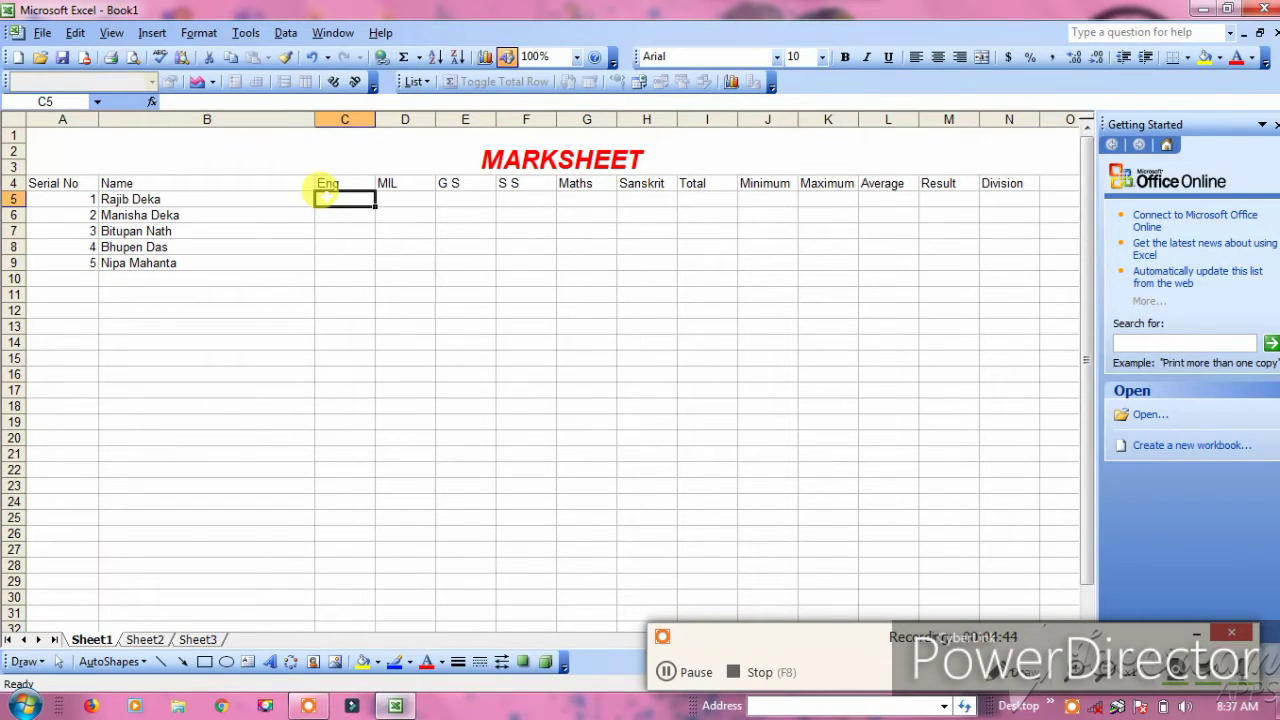
type("84")
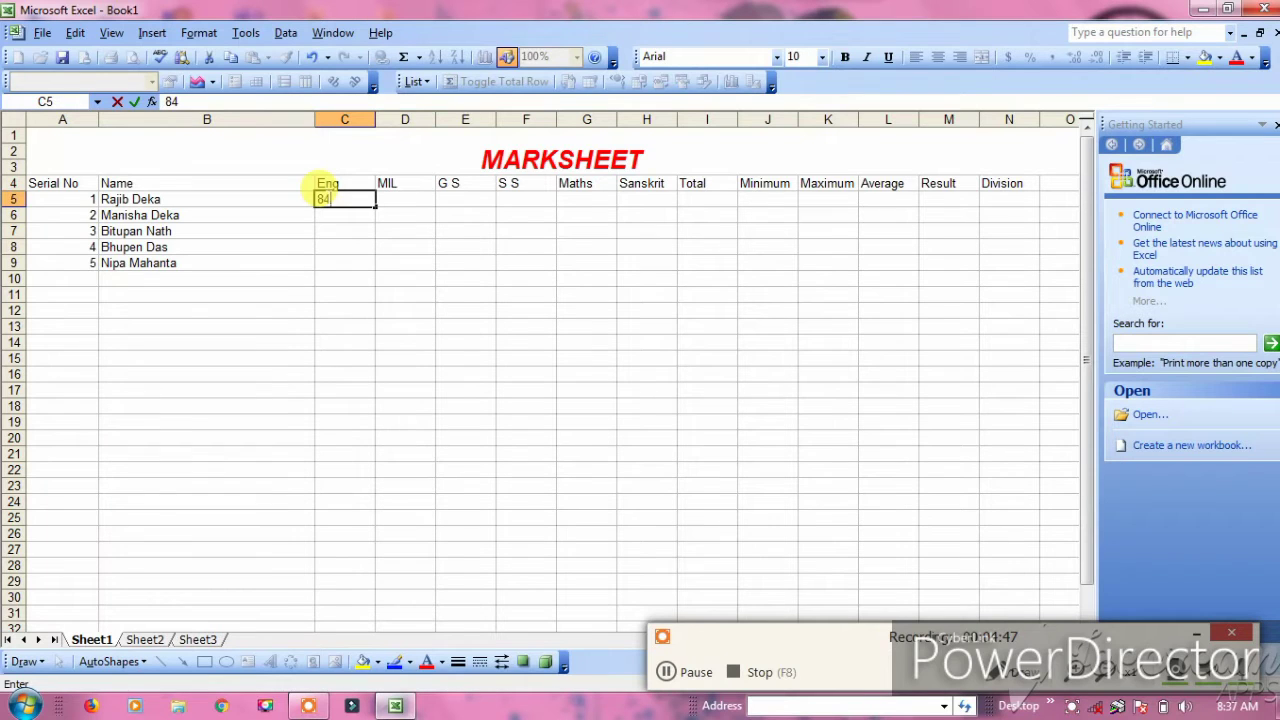
key("Return")
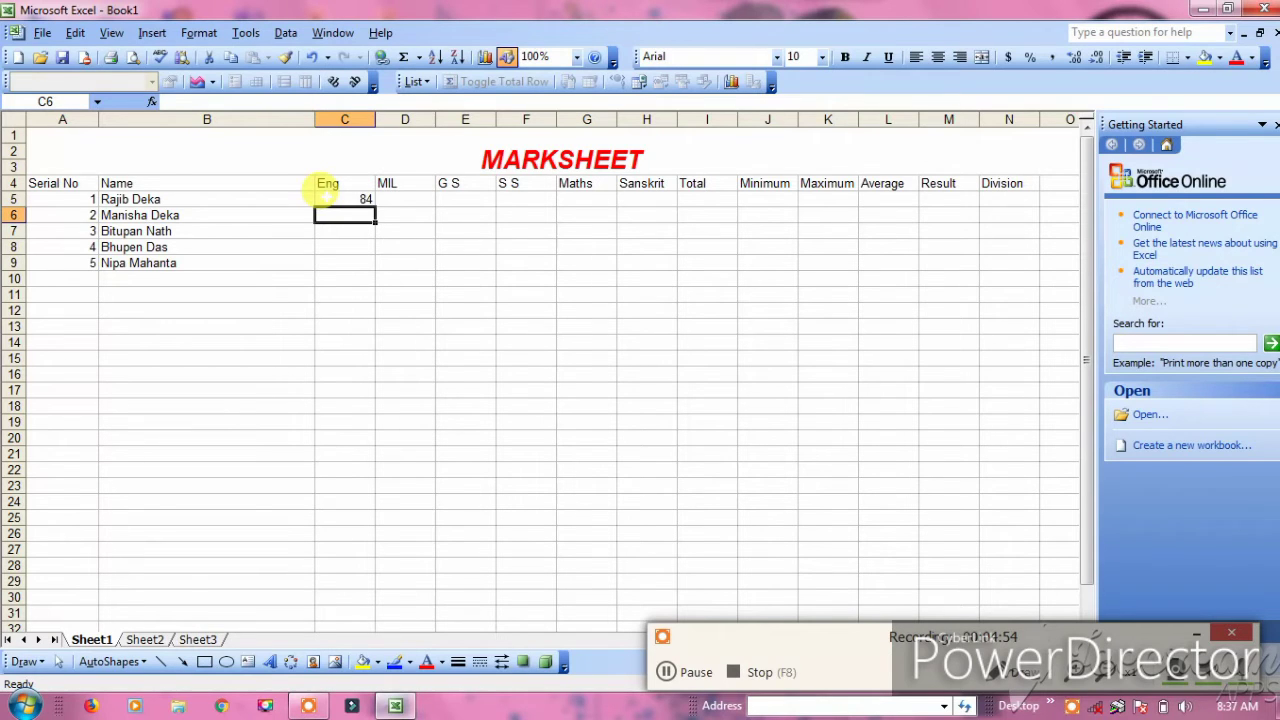
type("79")
key("Return")
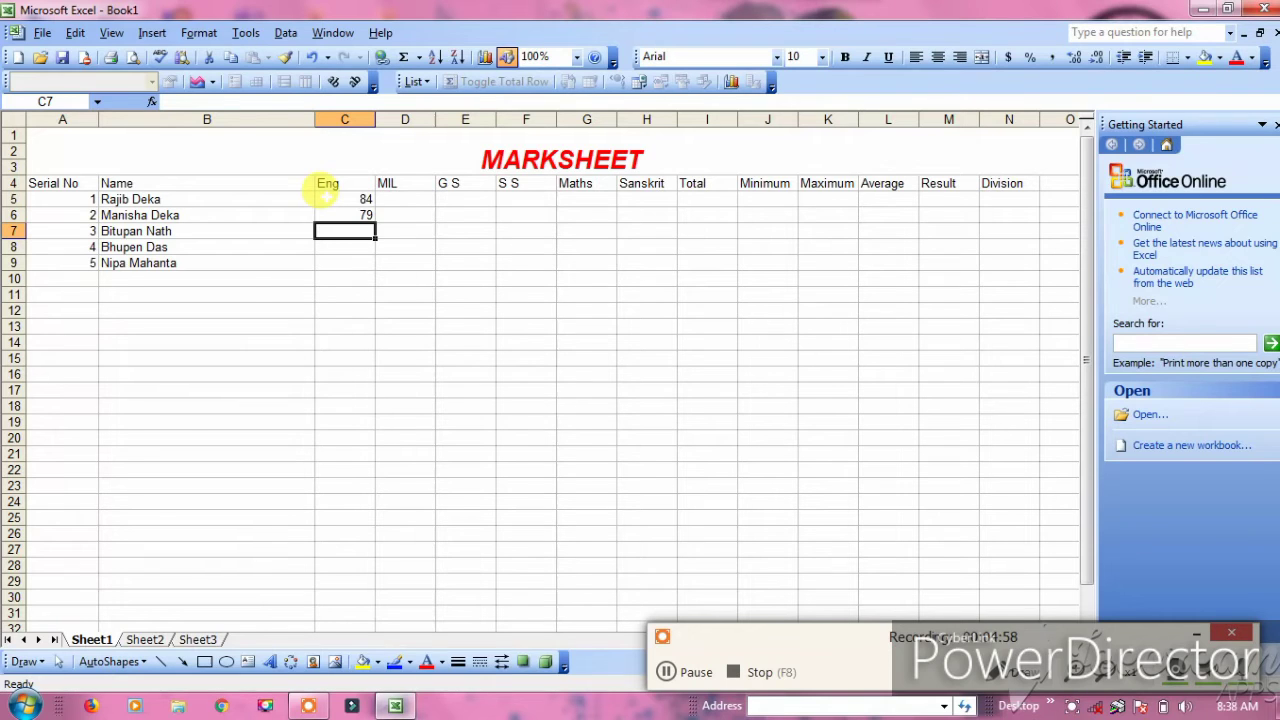
type("35")
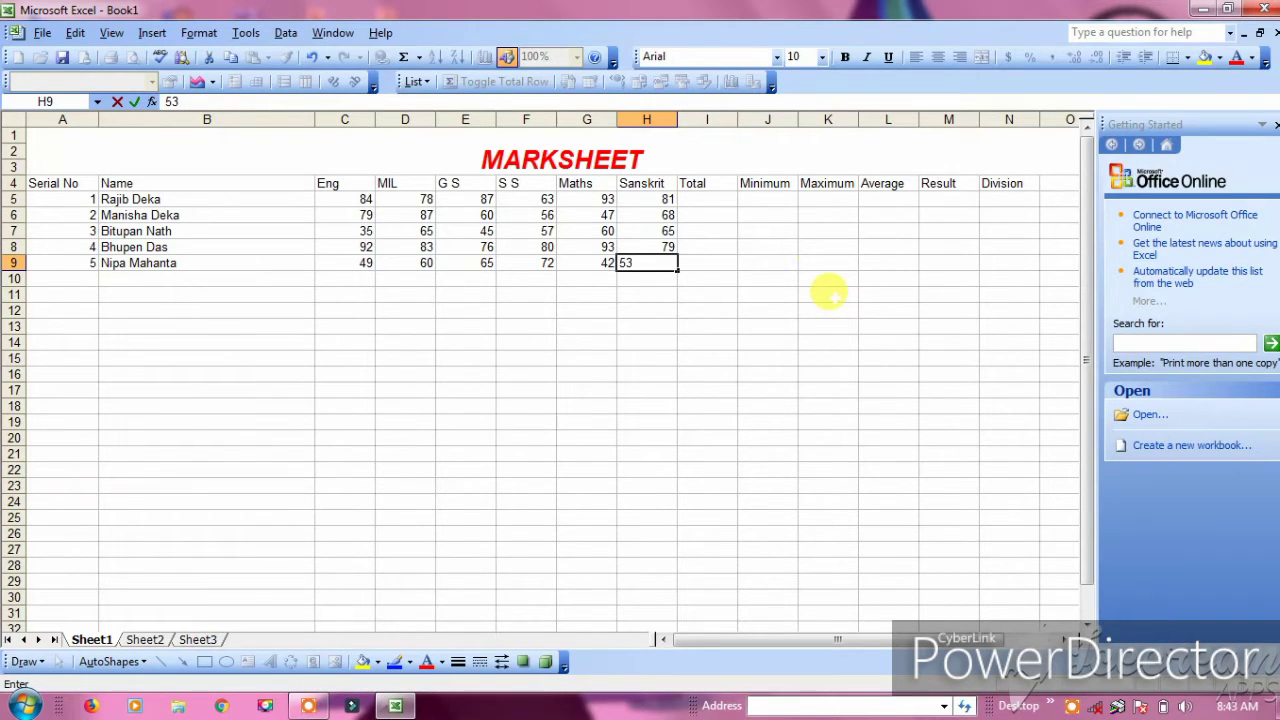
Enter =SUM(C5:H5) in I5 so the first student's Total shows 486
left_click(697, 201)
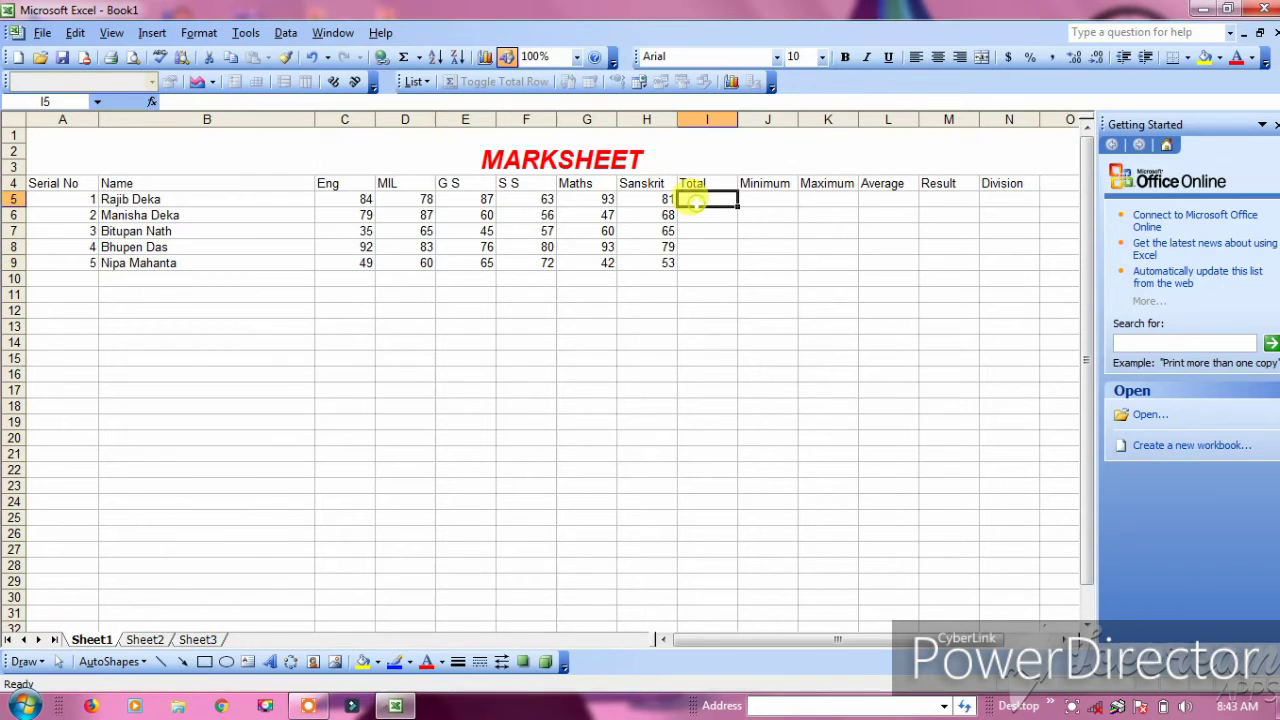
type("=")
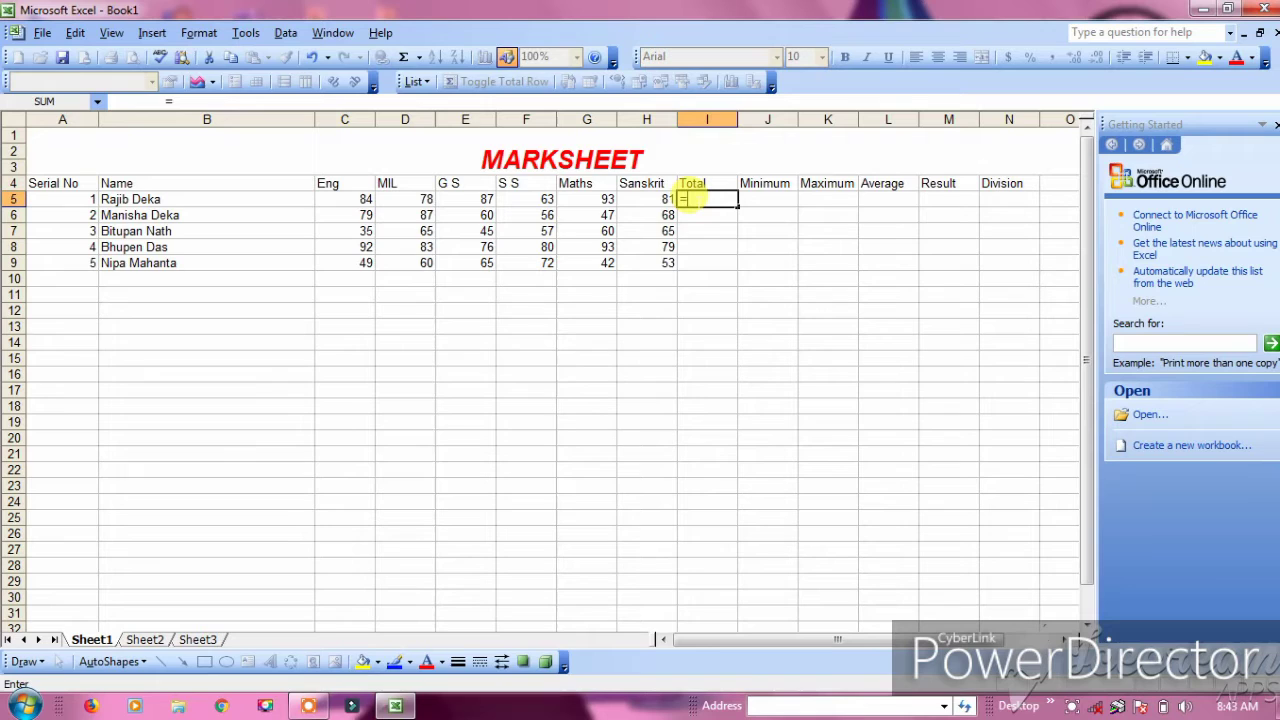
key("Caps_Lock")
type("SUM(")
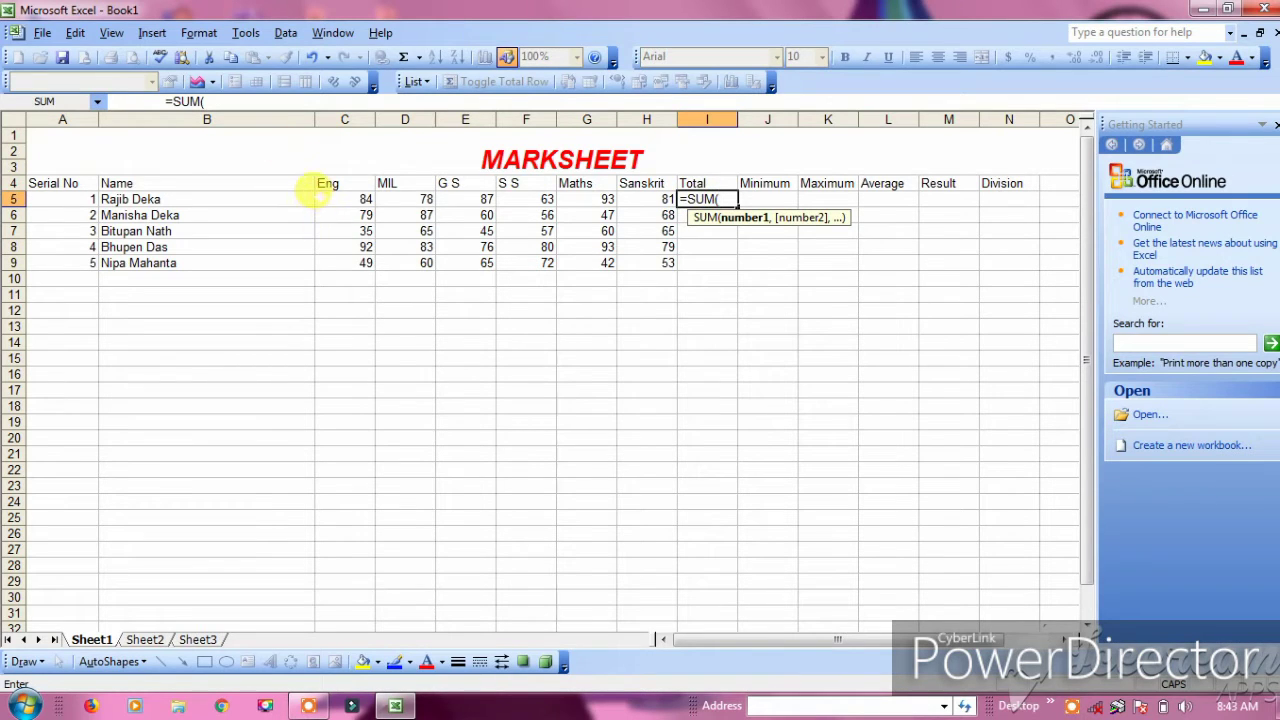
left_click_drag(330, 199, 635, 190)
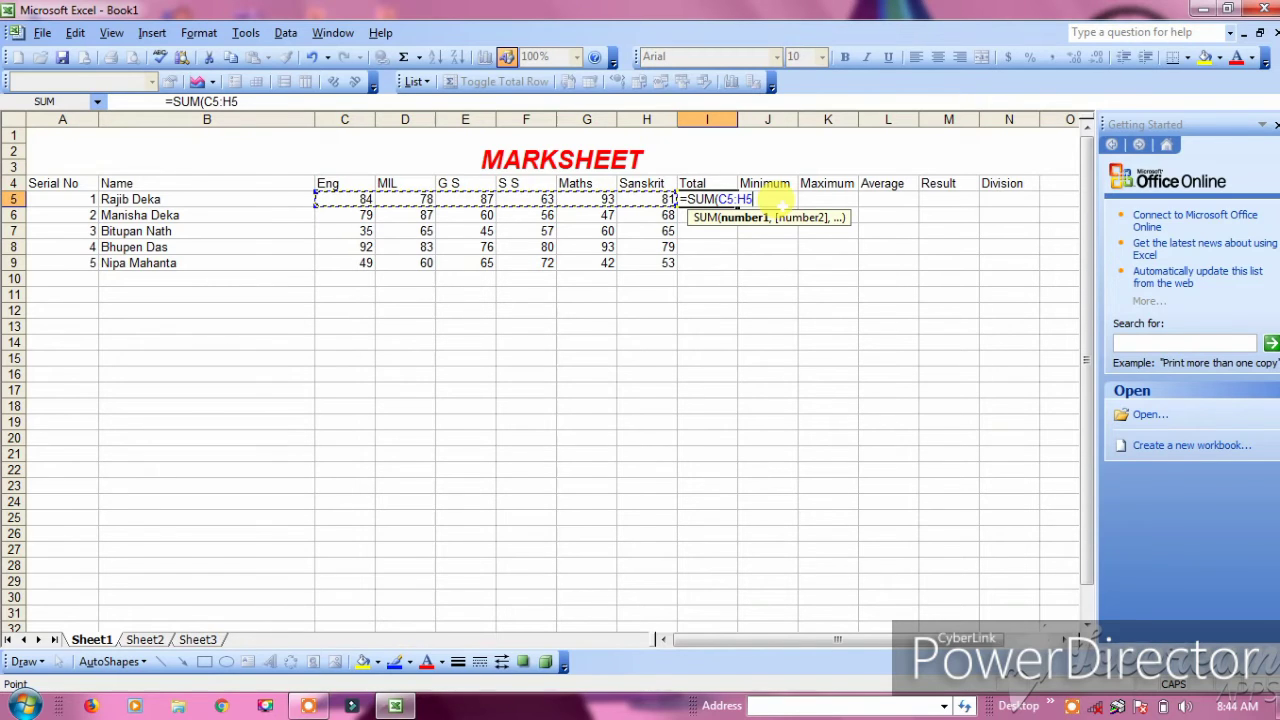
type(")")
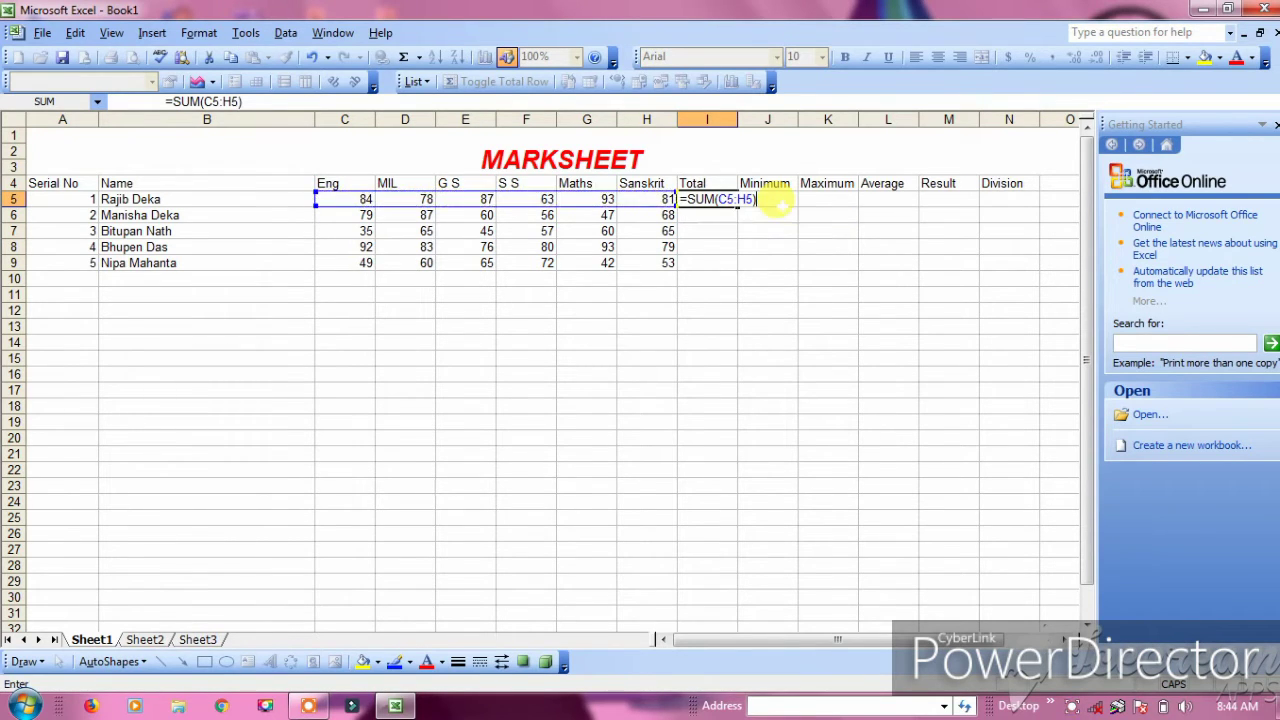
key("Return")
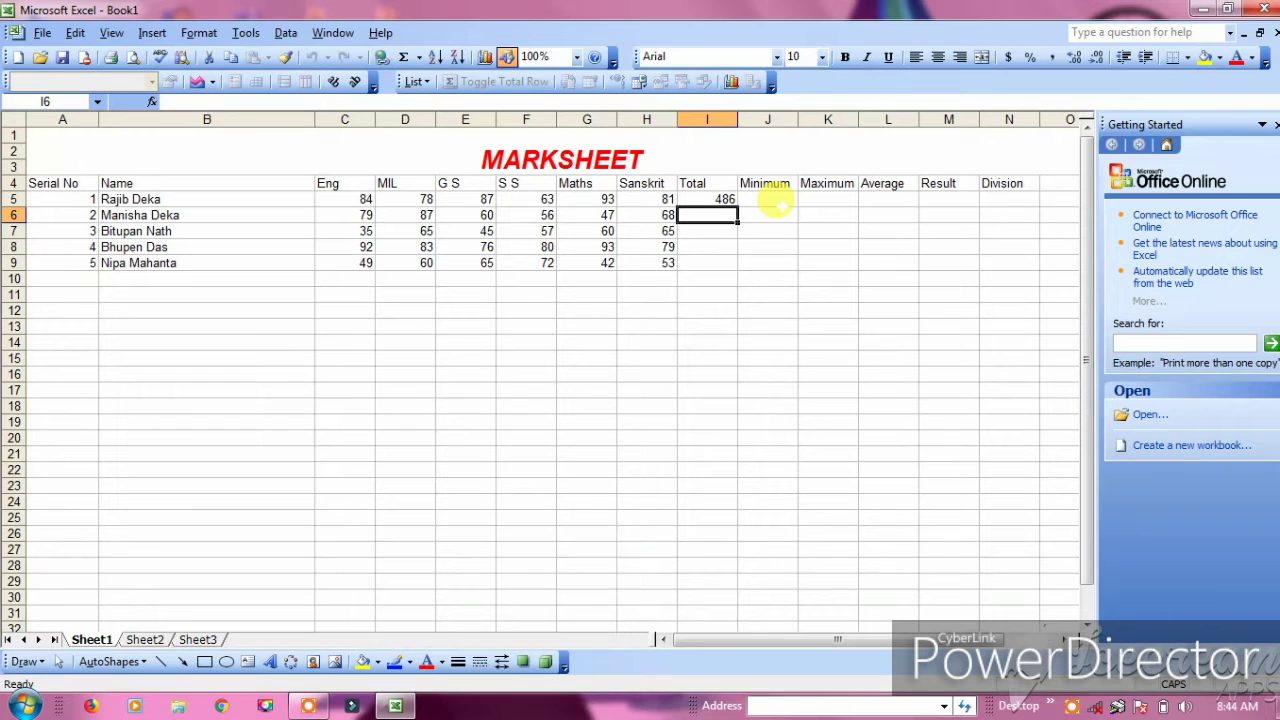
Enter =SUM(C6:H6) in I6 so the second student's Total shows 397
type("=")
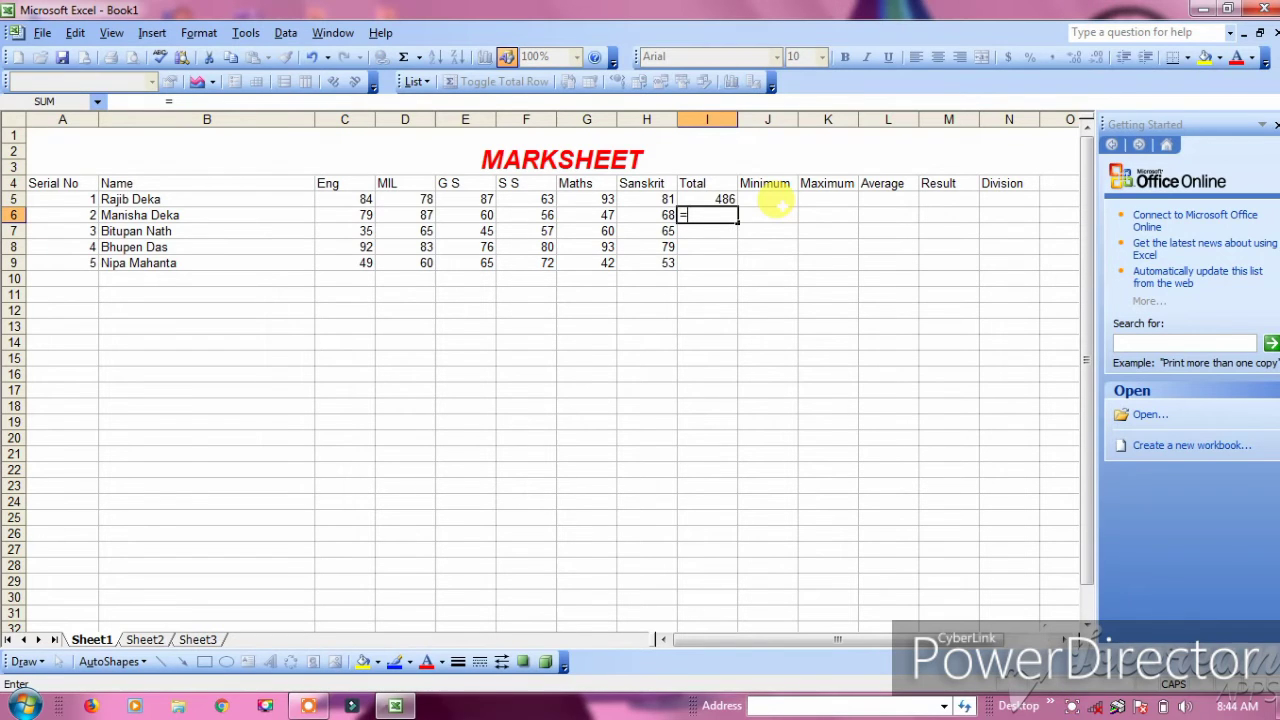
type("SUM(")
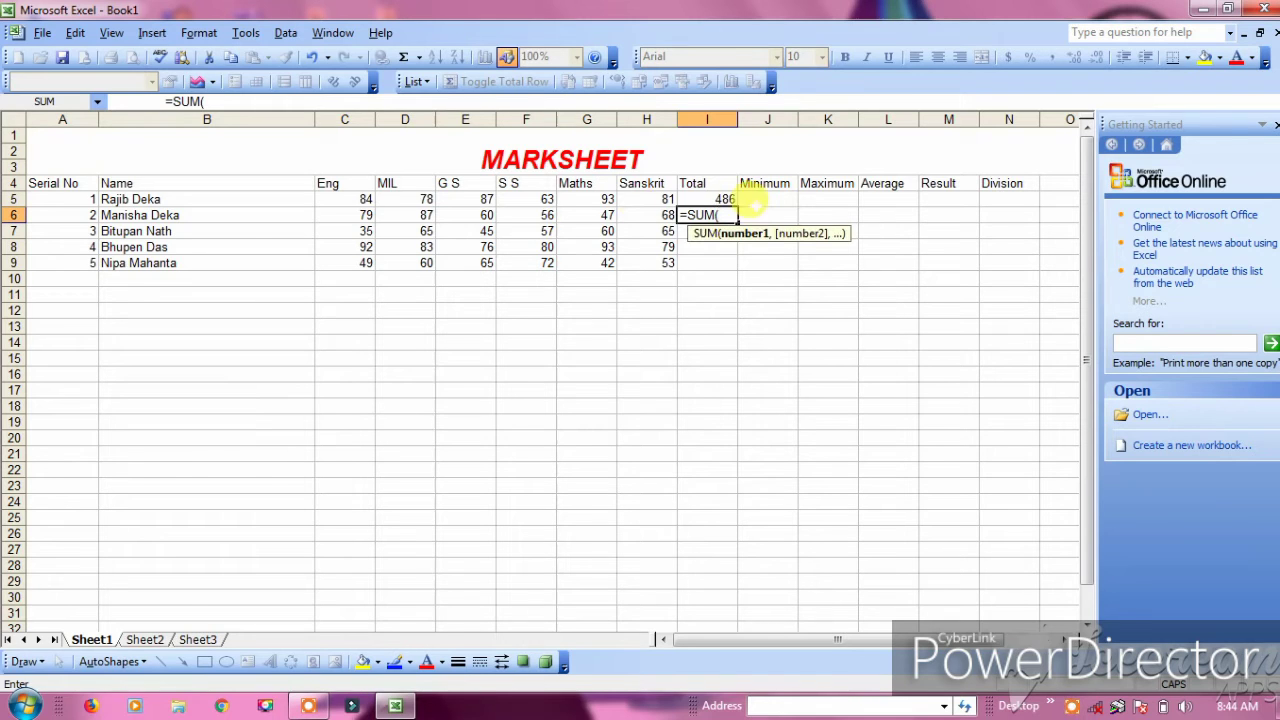
left_click_drag(366, 214, 658, 215)
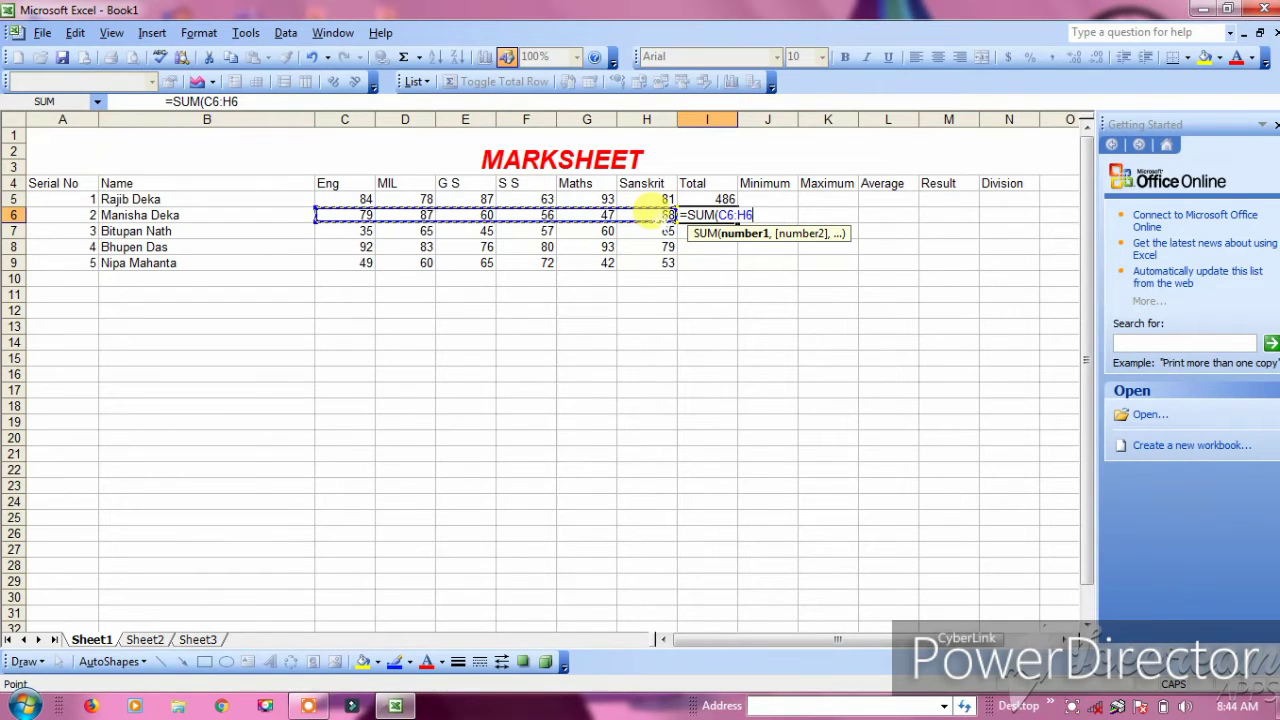
type(")")
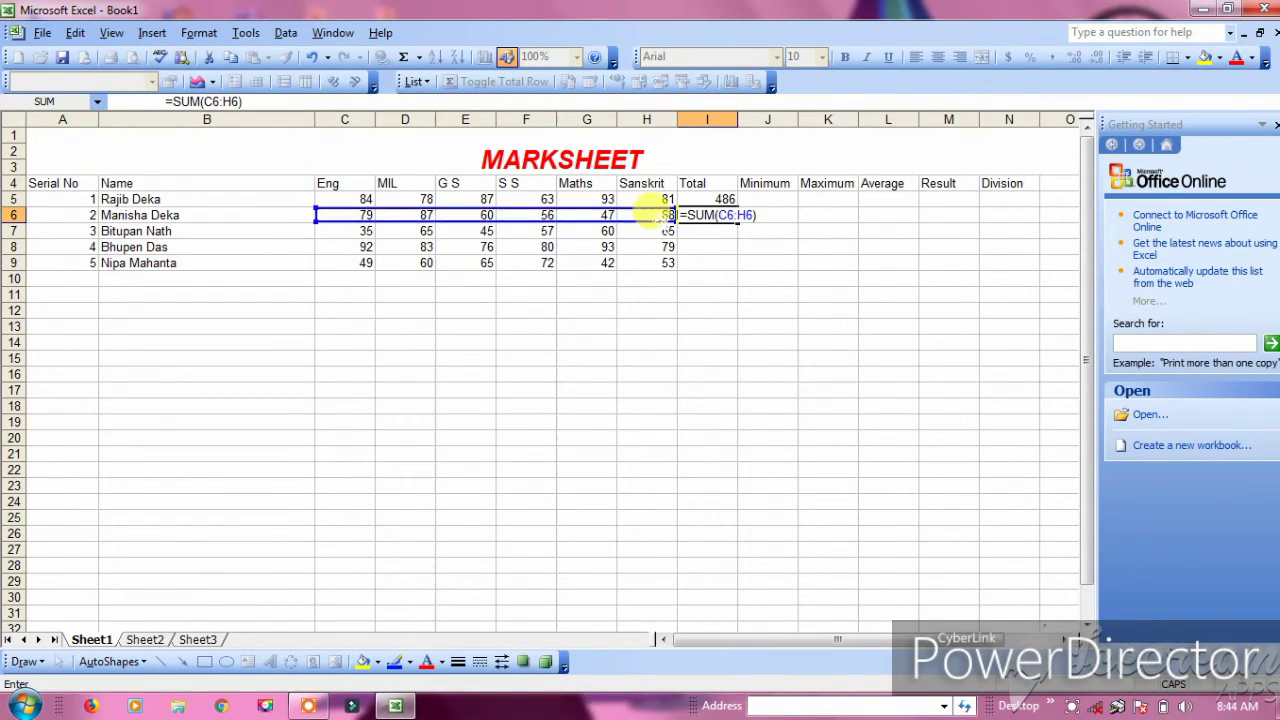
key("Return")
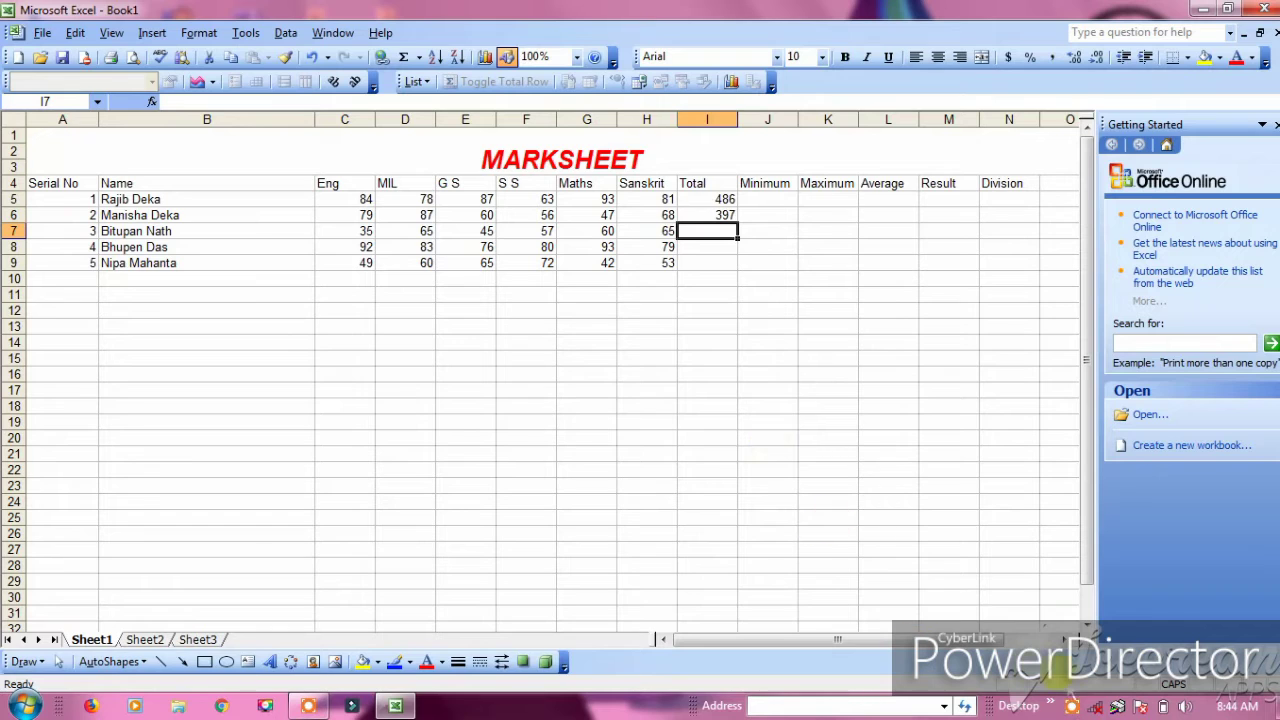
Clear the stray equals sign typed into cell I10
left_click(1072, 706)
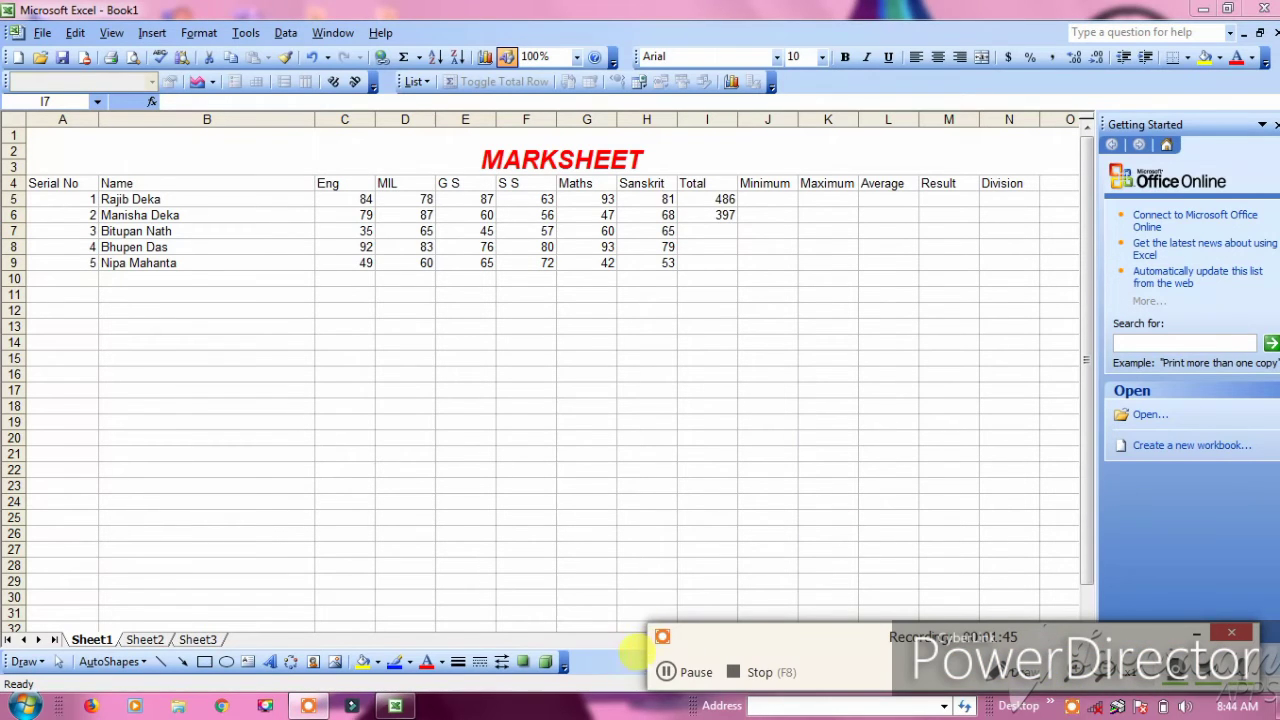
left_click(665, 672)
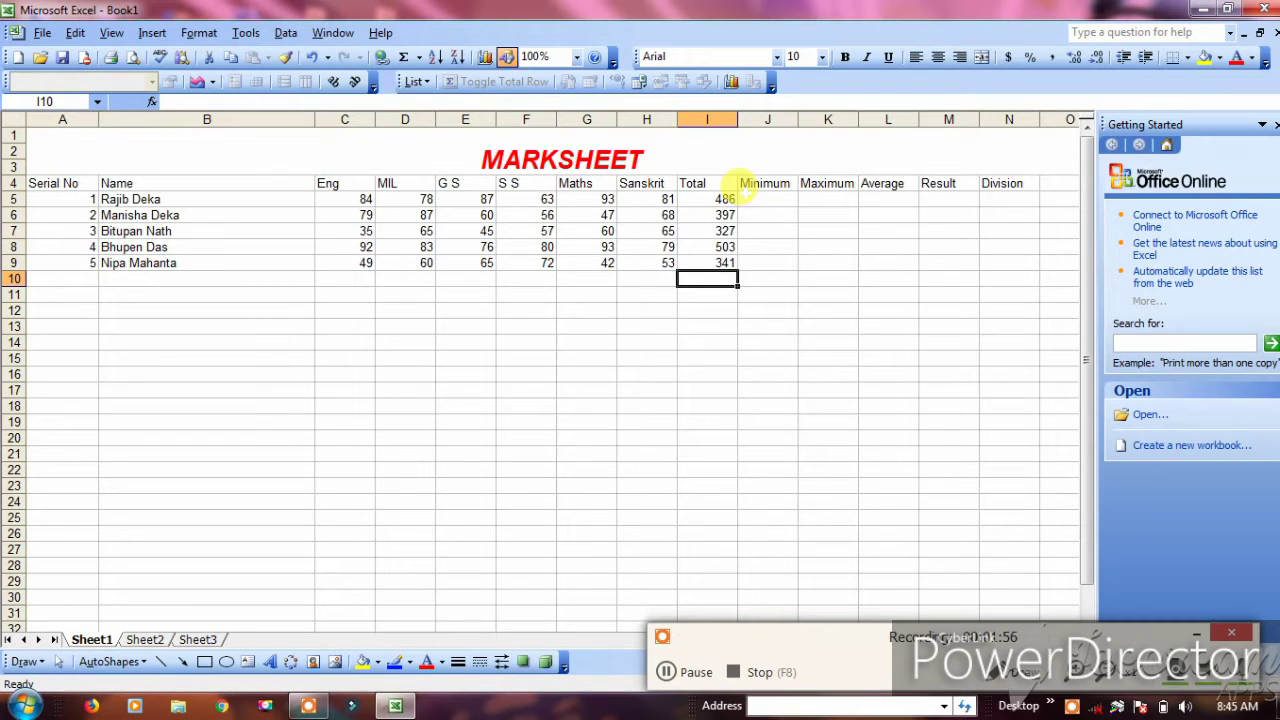
type("=")
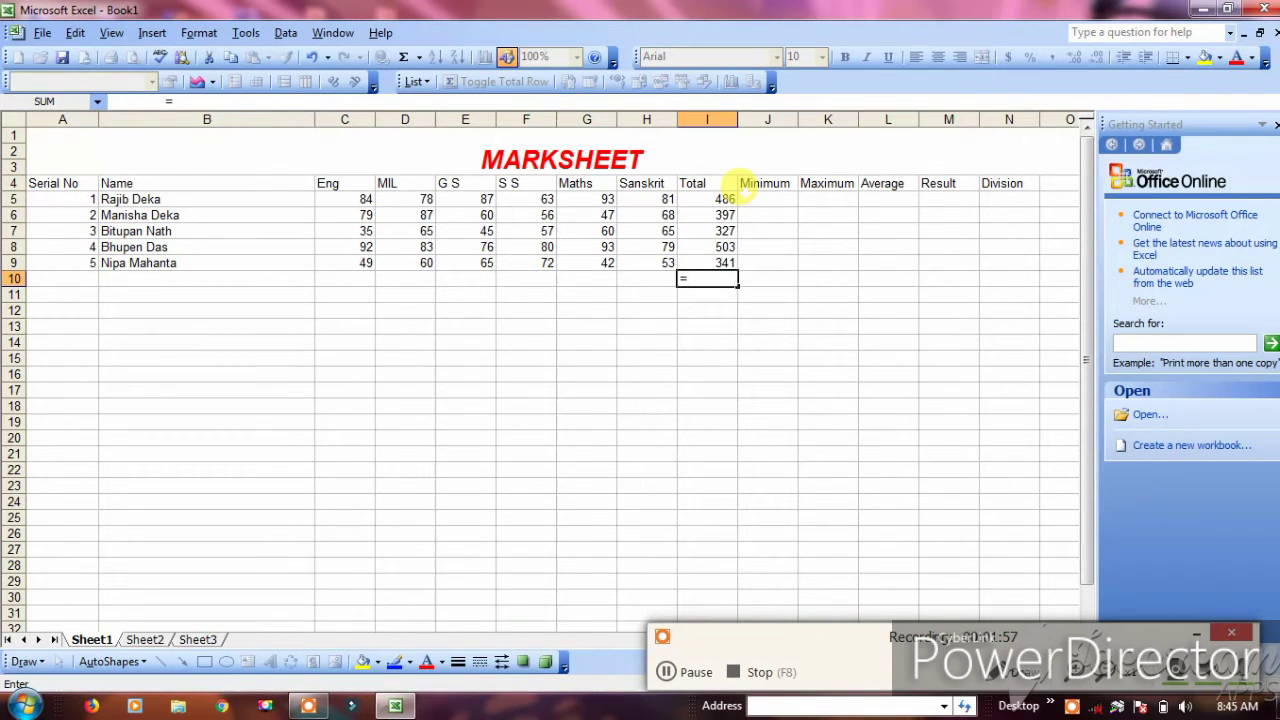
key("BackSpace")
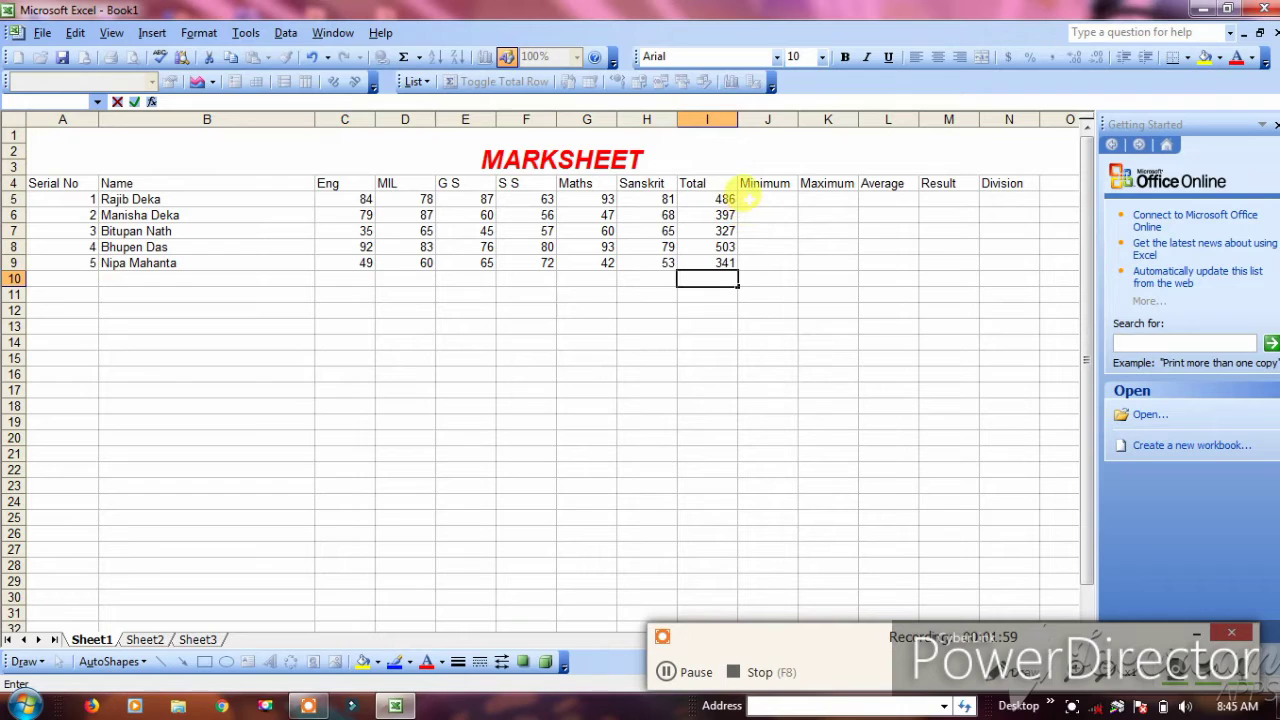
Enter =MIN(C5:H5) in J5 so the first student's Minimum shows 63
left_click(748, 199)
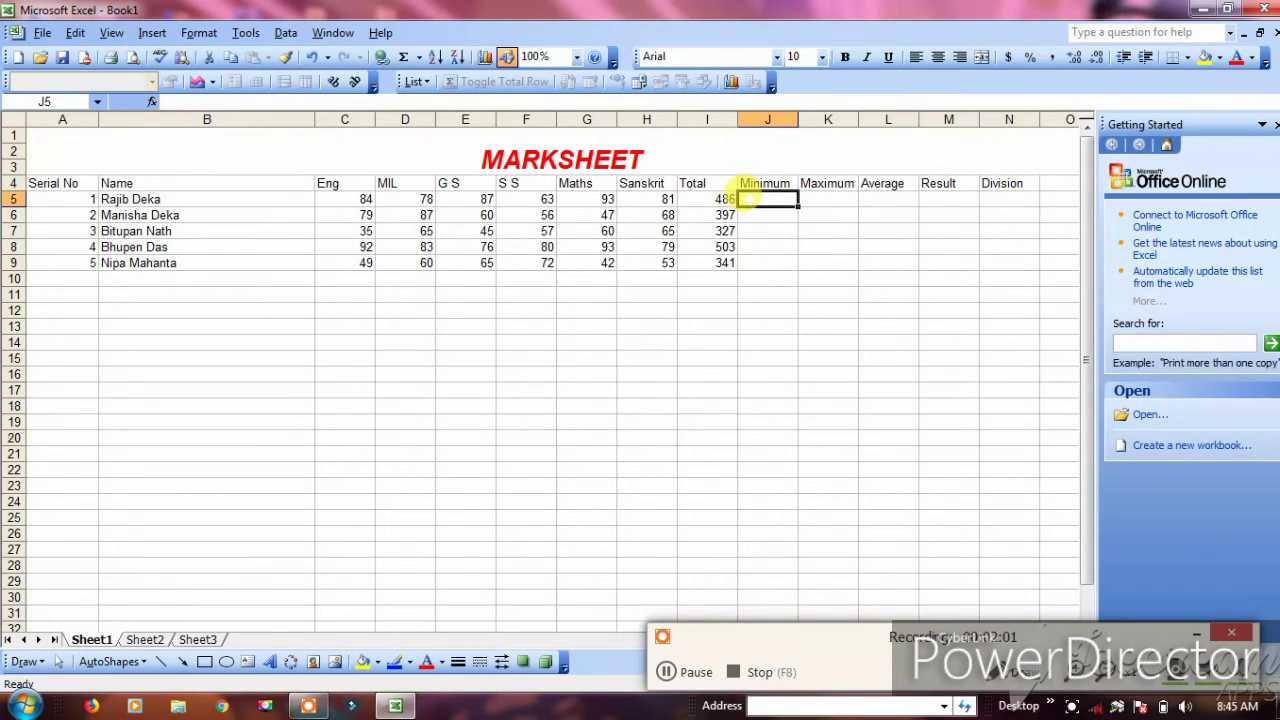
type("=")
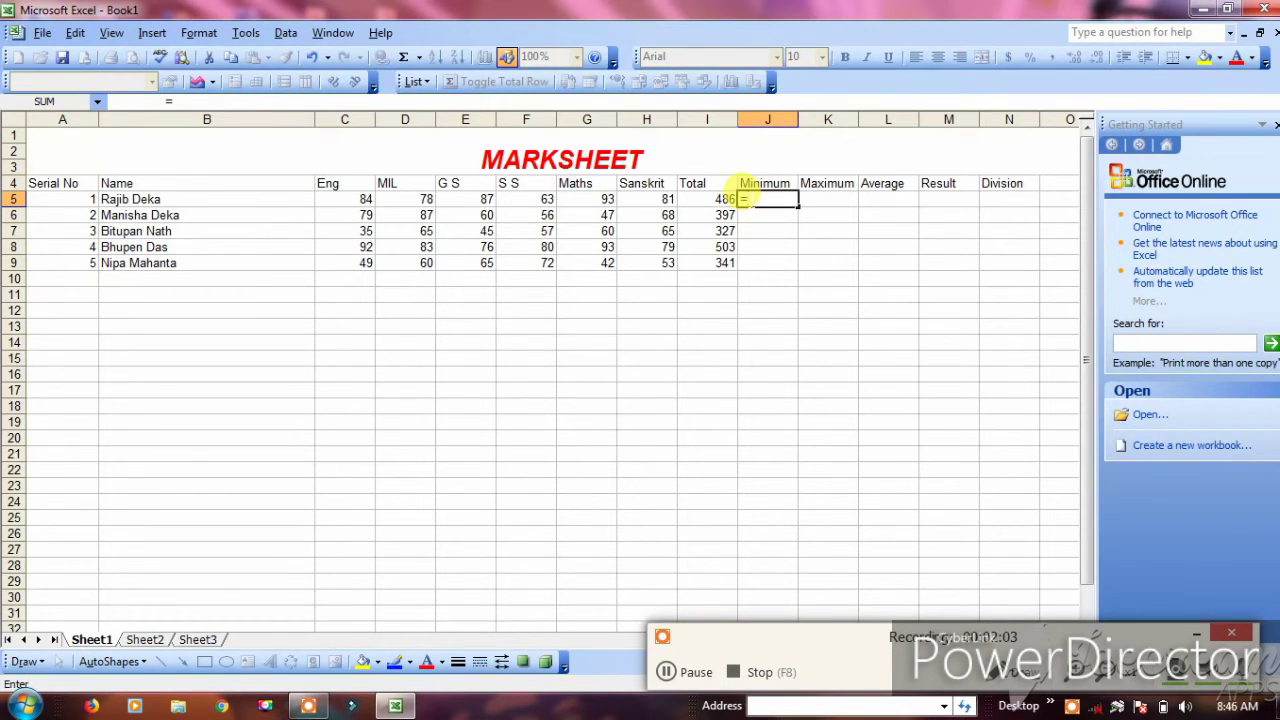
type("MIN(")
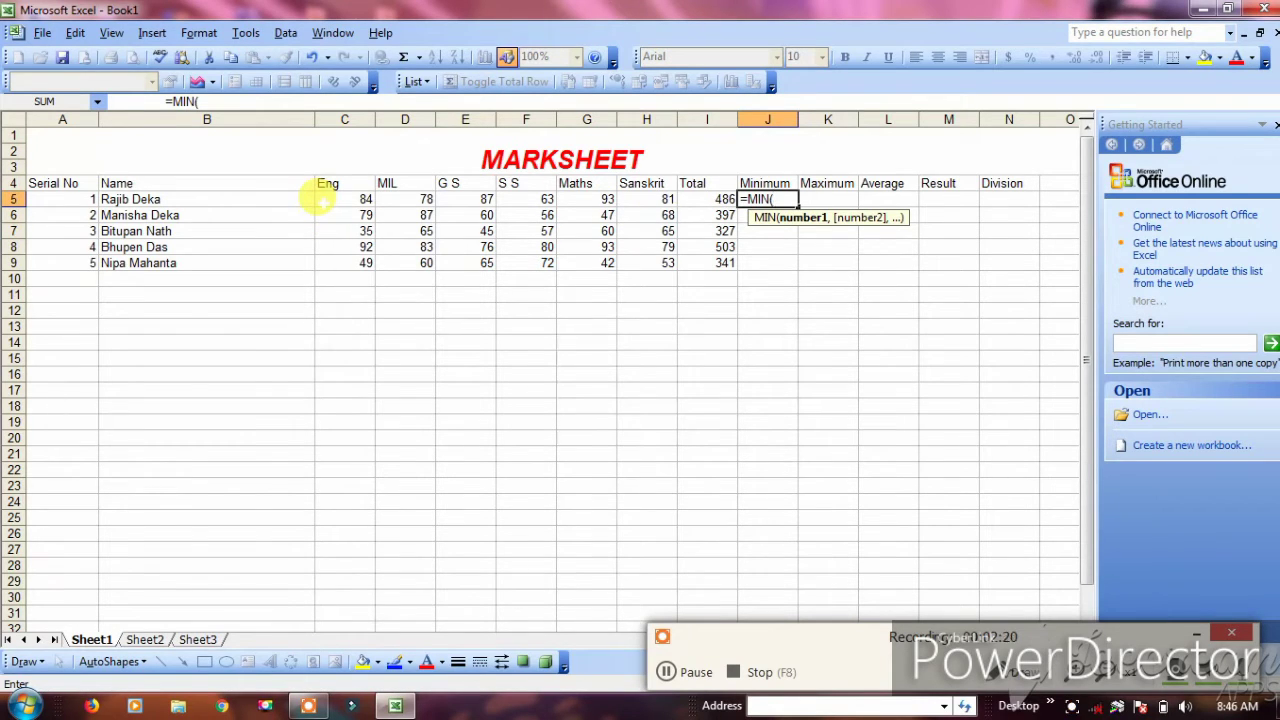
left_click_drag(320, 197, 637, 194)
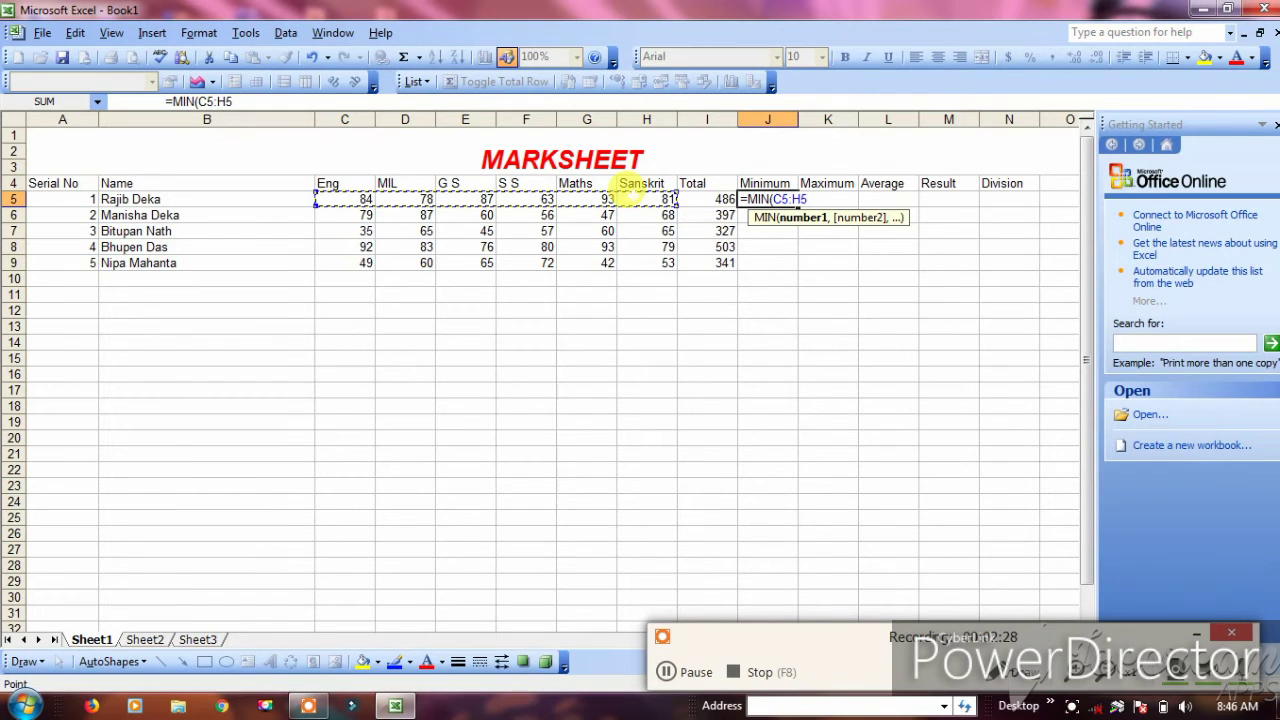
type(")")
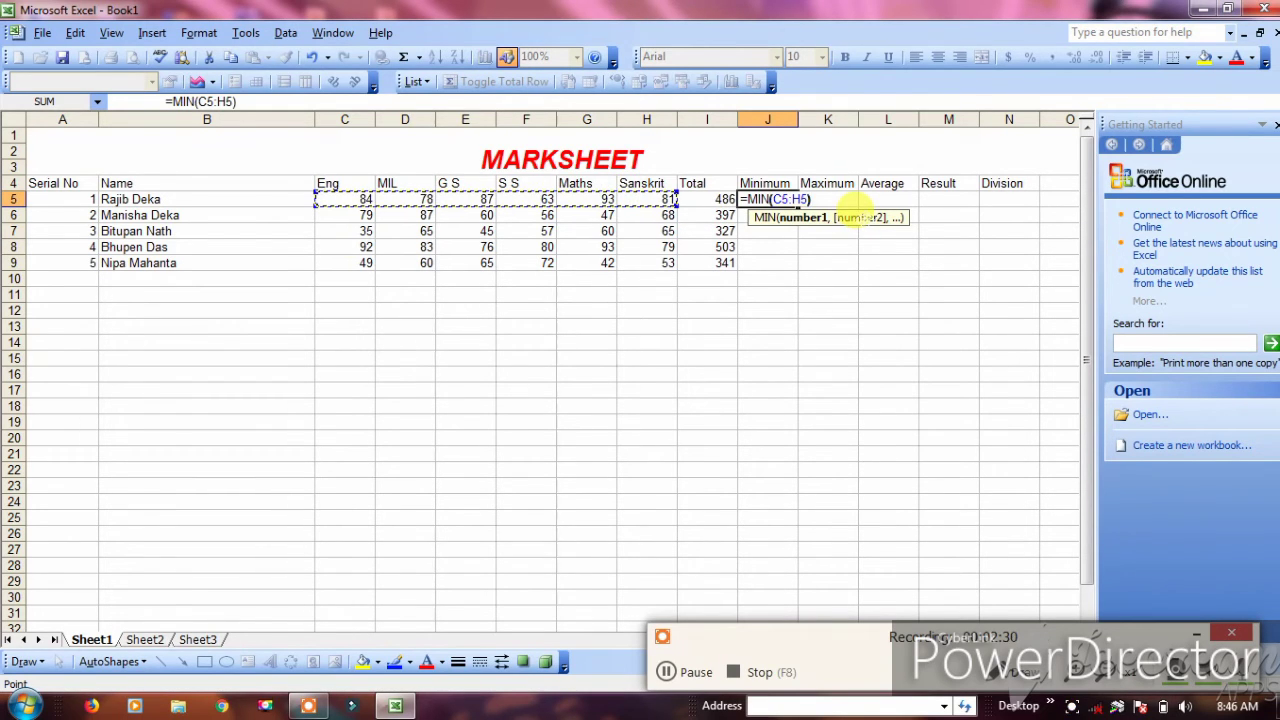
key("Return")
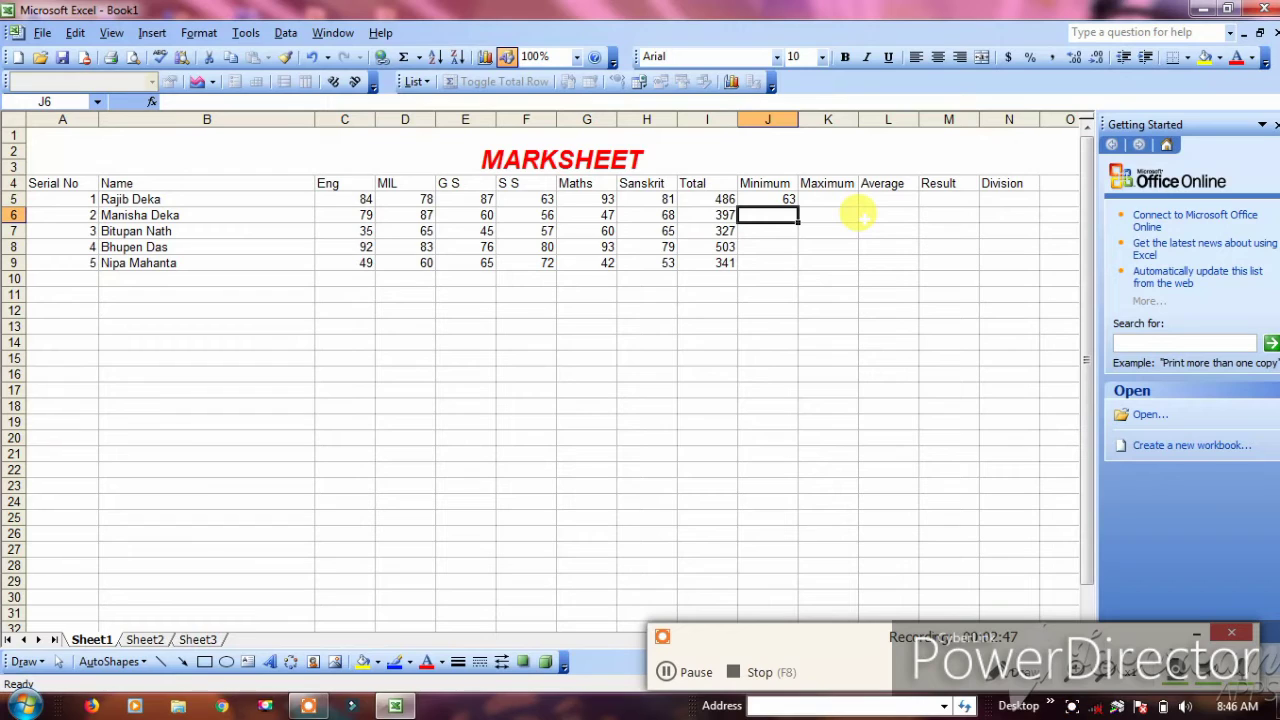
Enter =MIN(C6:H6) in J6 for the second student's Minimum, 47
type("=MIN")
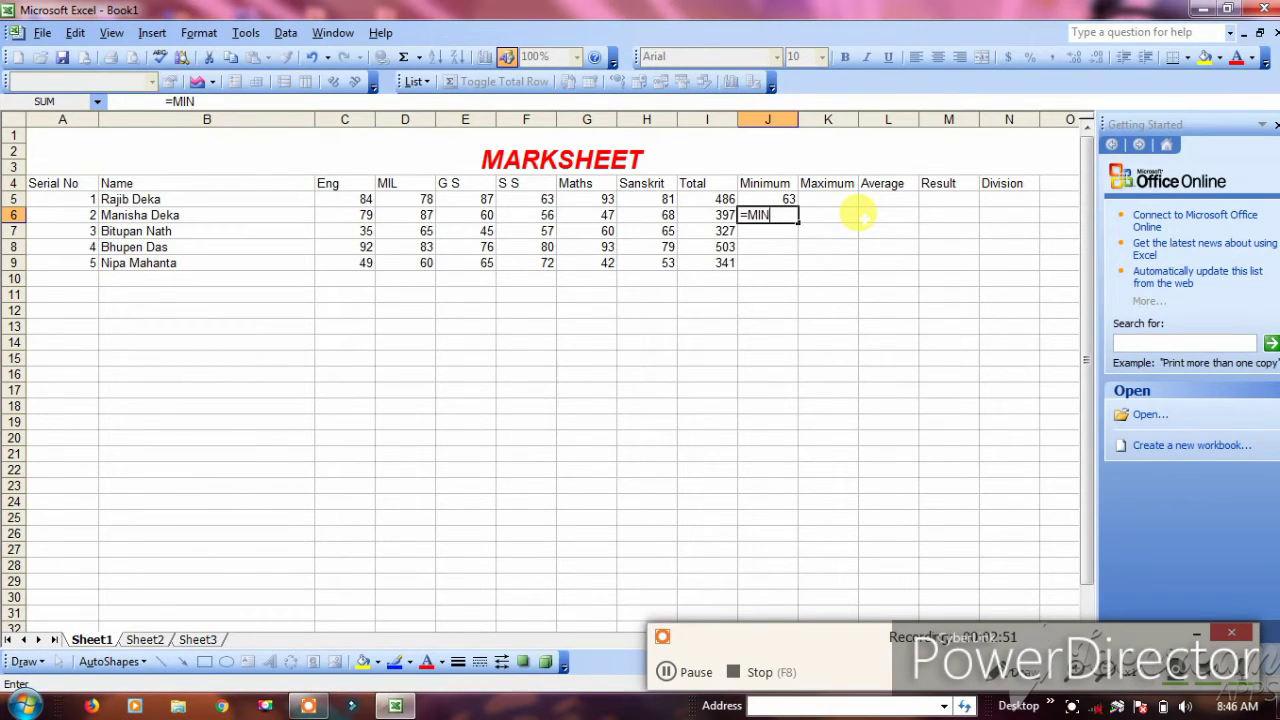
type("(")
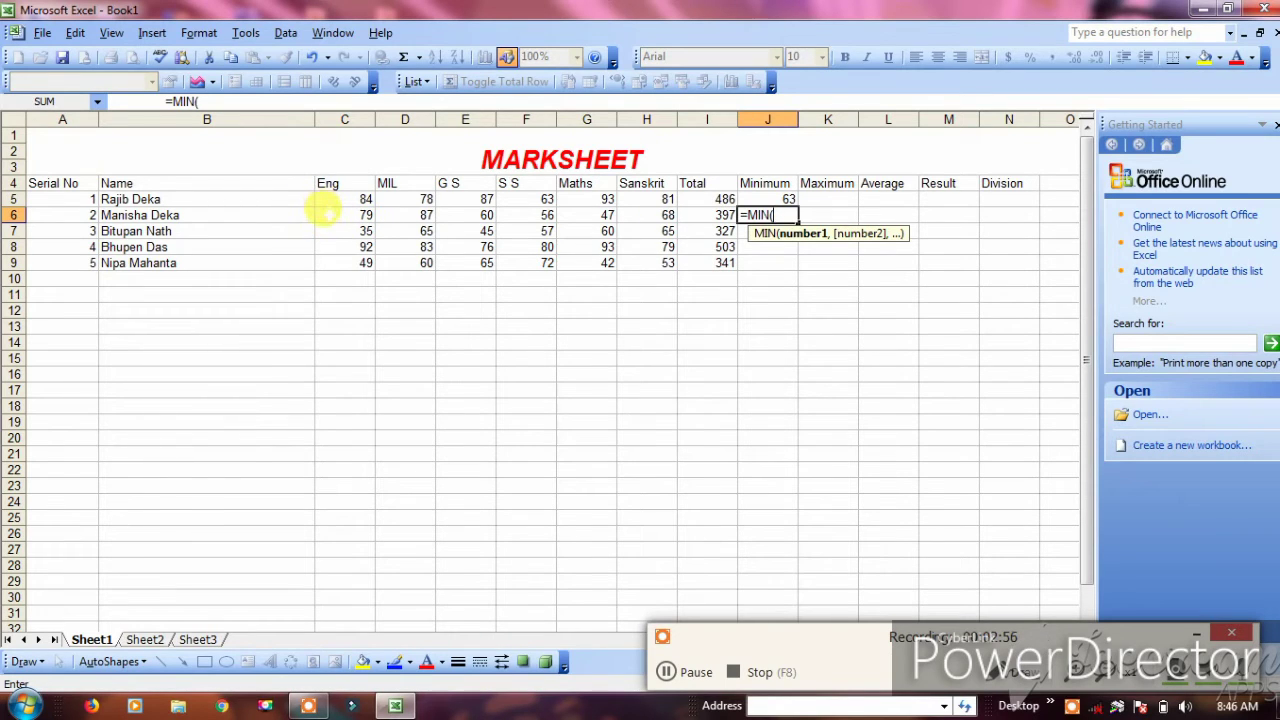
left_click_drag(325, 213, 648, 214)
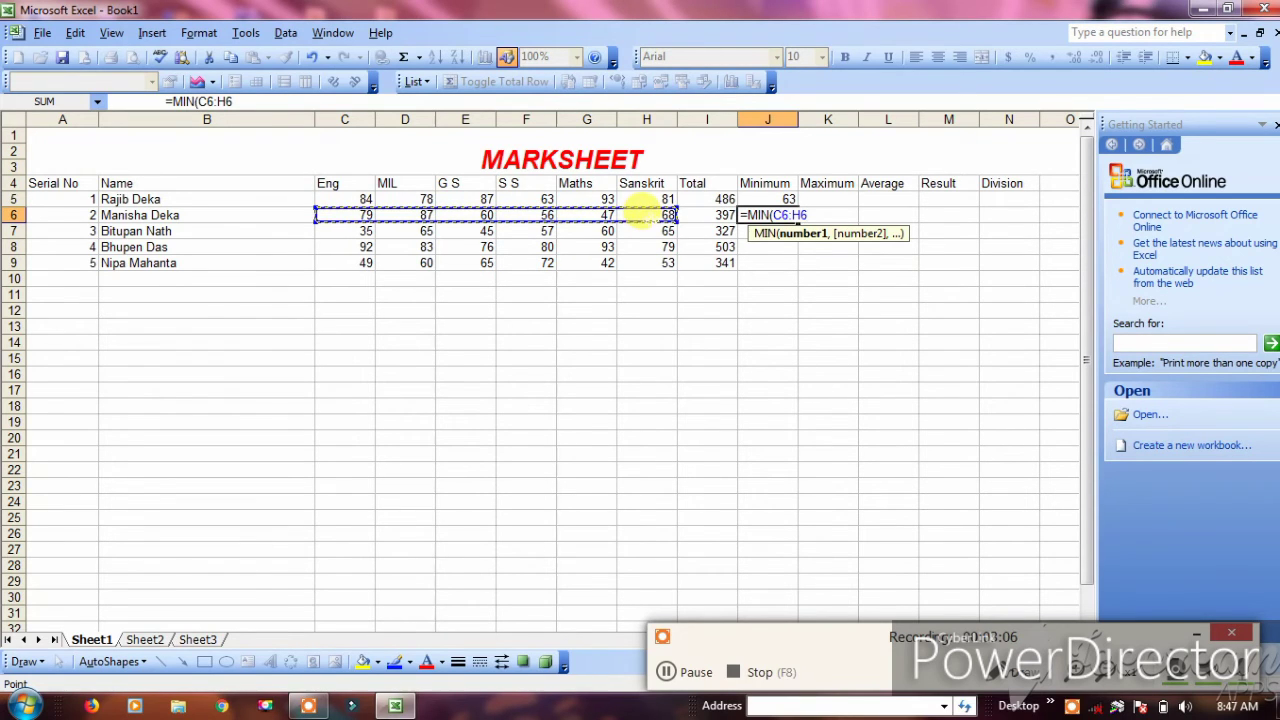
type(")")
key("Return")
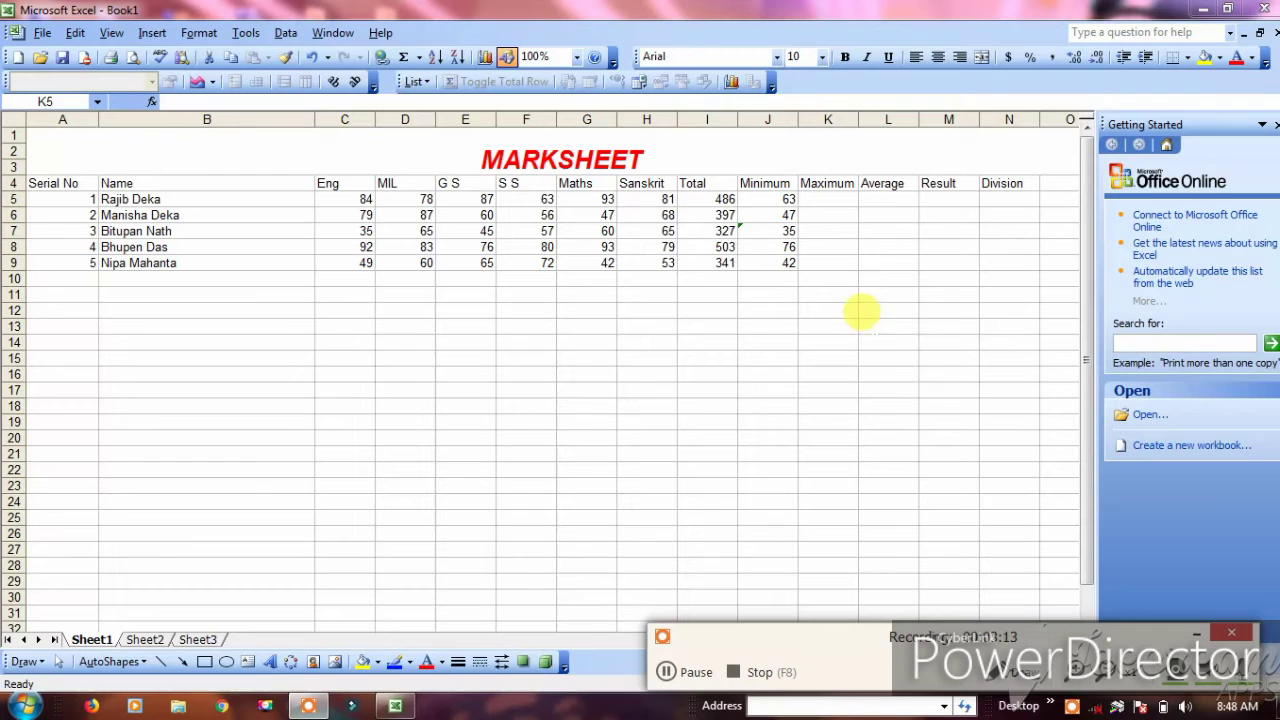
Enter =MAX(C5:H5) in K5 so the first student's maximum shows 93, then select L5
left_click(822, 196)
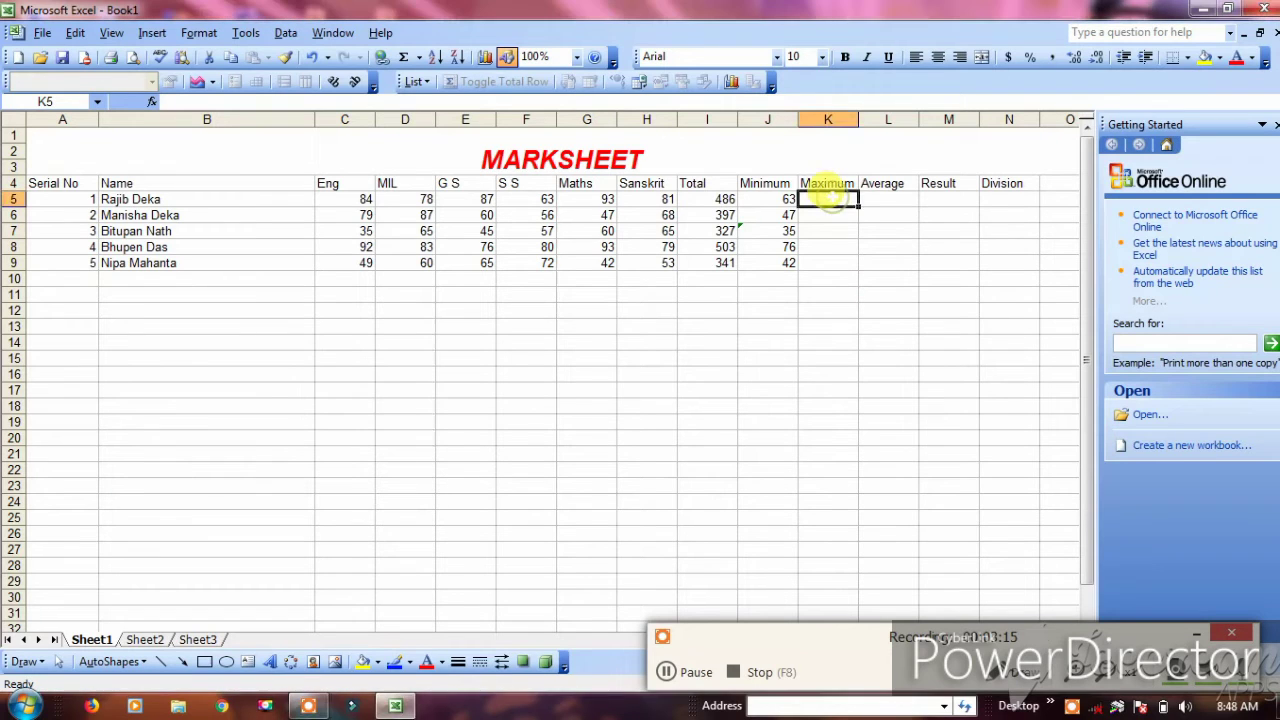
type("=")
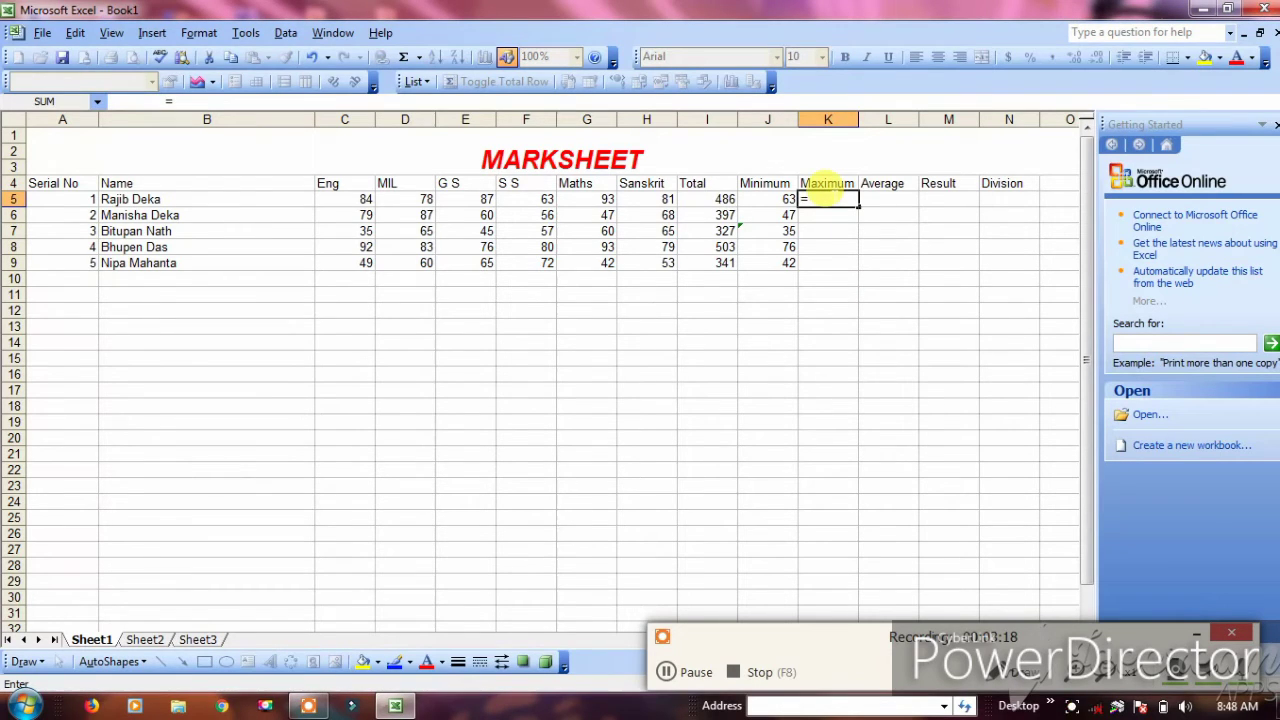
type("MAX(")
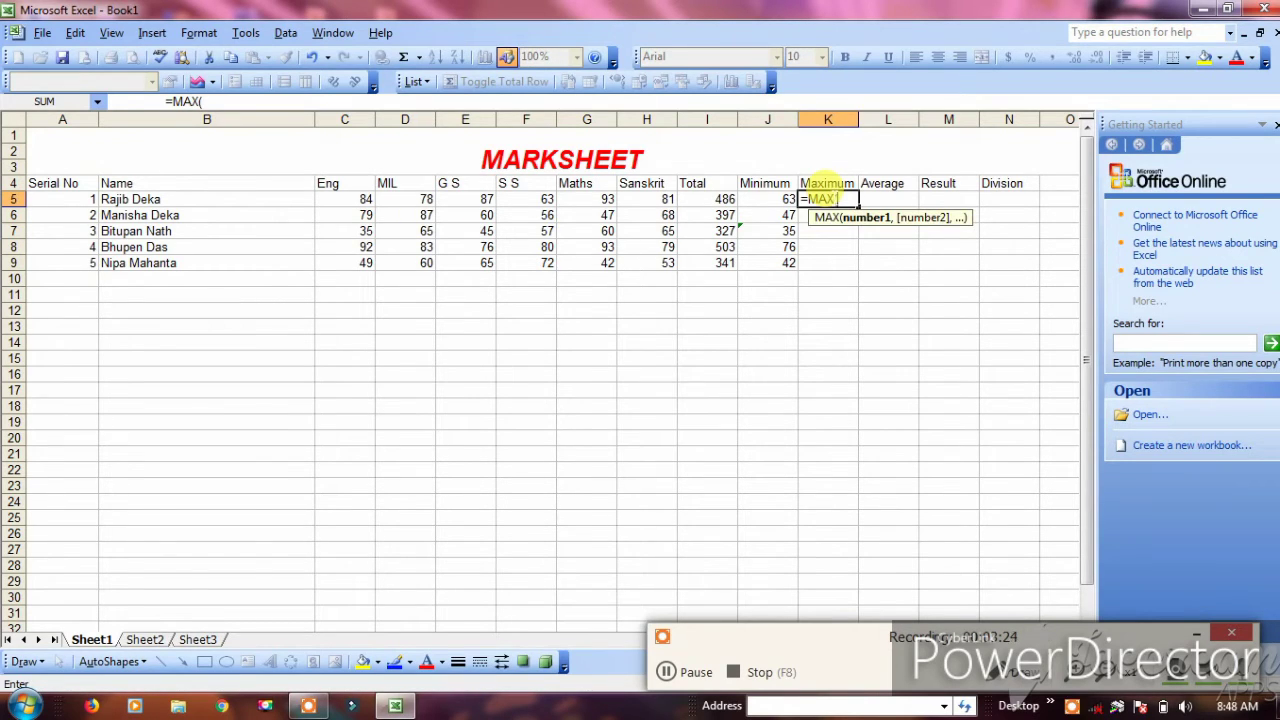
left_click(328, 199)
left_click_drag(330, 197, 638, 197)
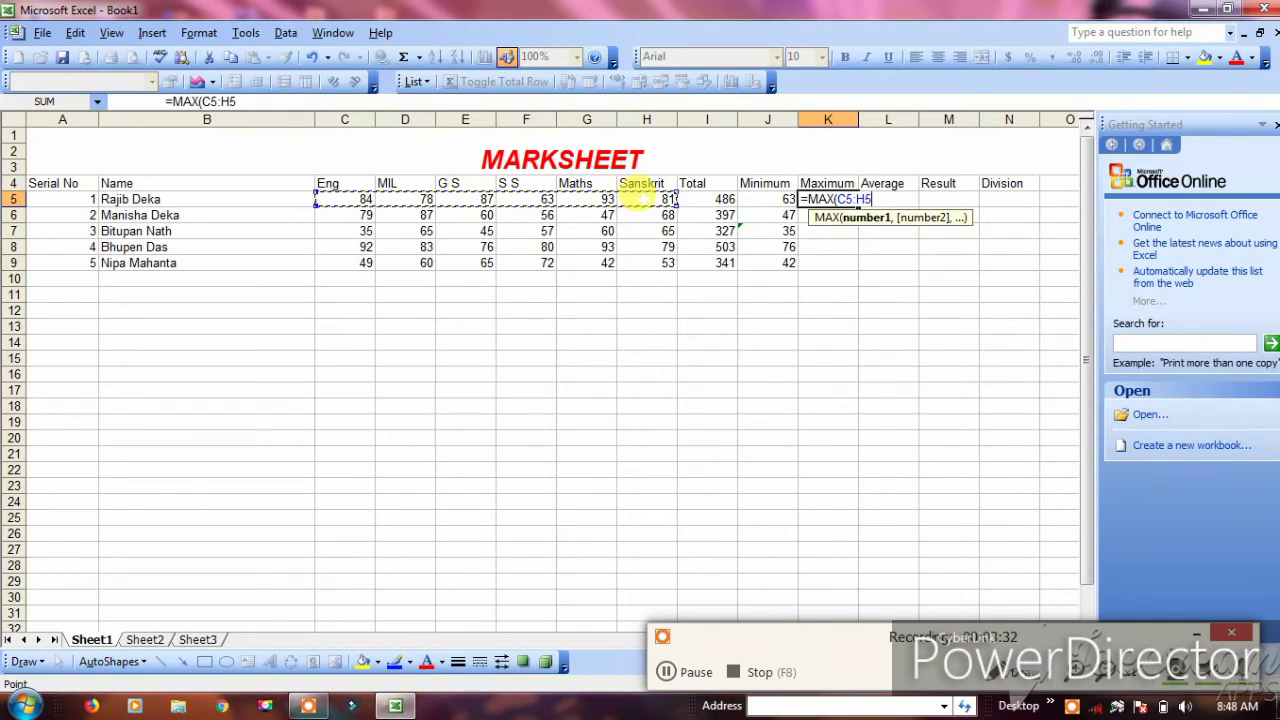
type(")")
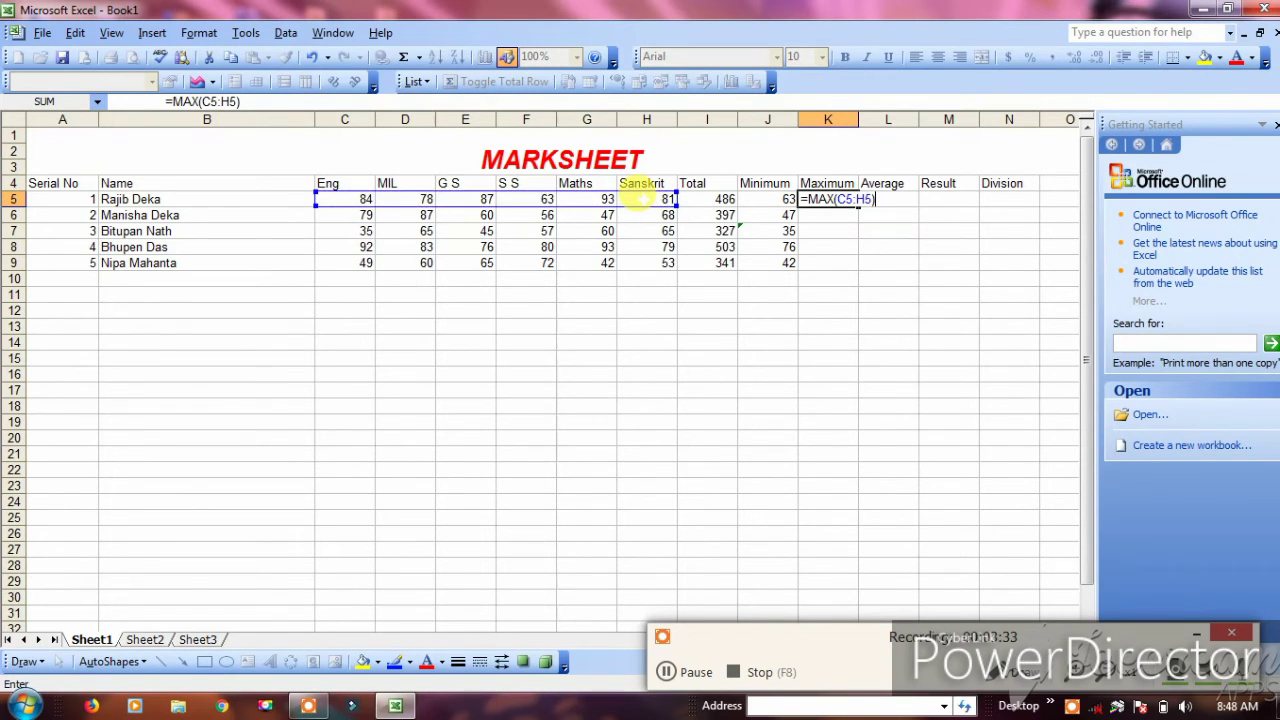
key("Return")
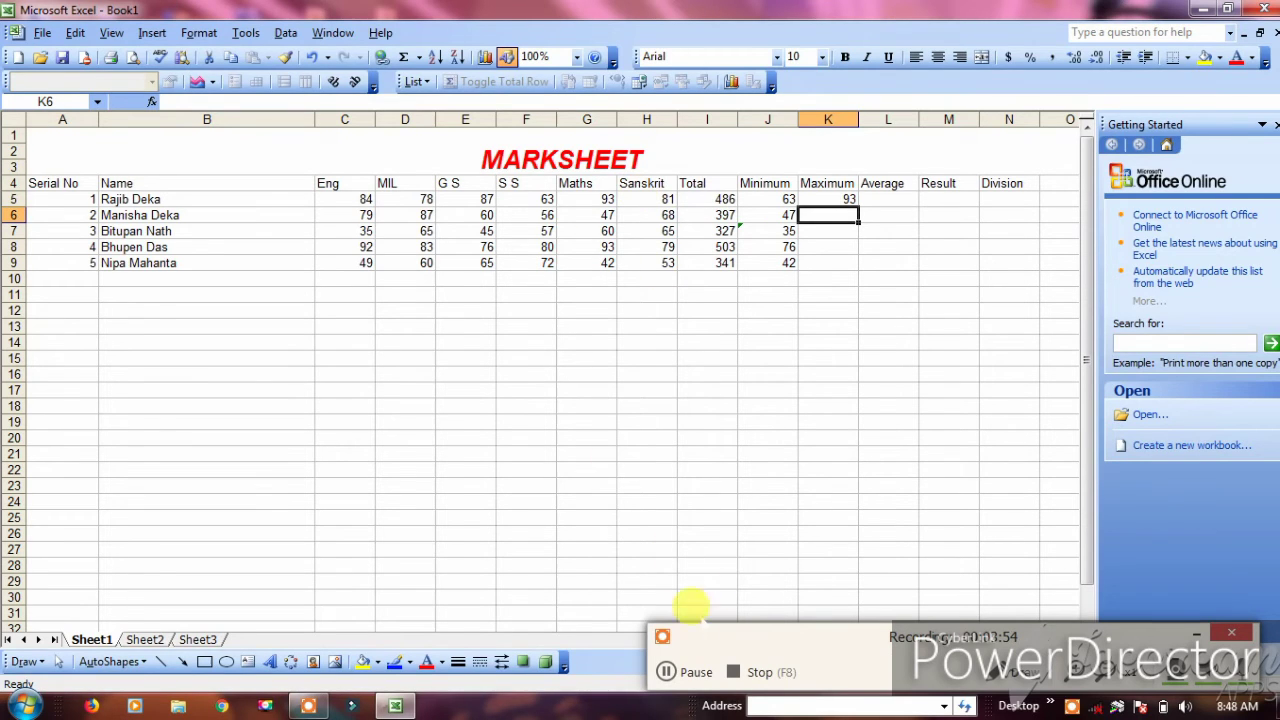
left_click(665, 671)
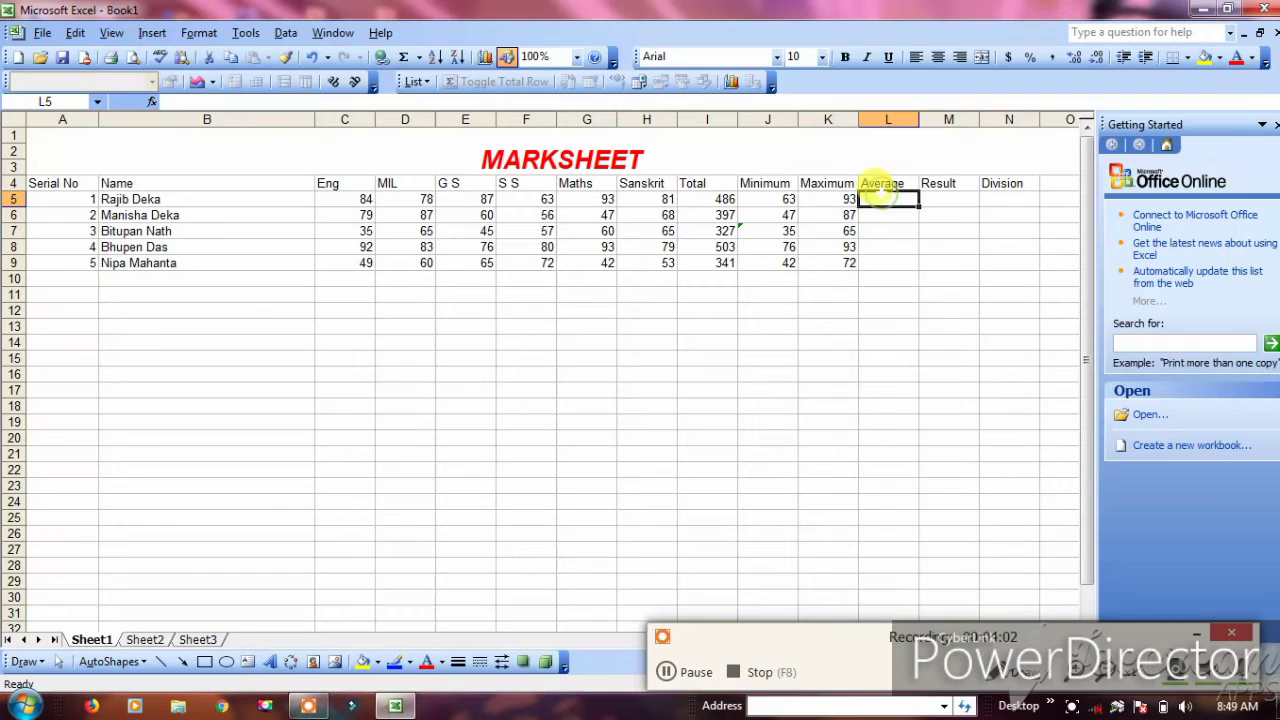
Enter =(I5/6) in L5 so the first student's Average reads 81
type("=")
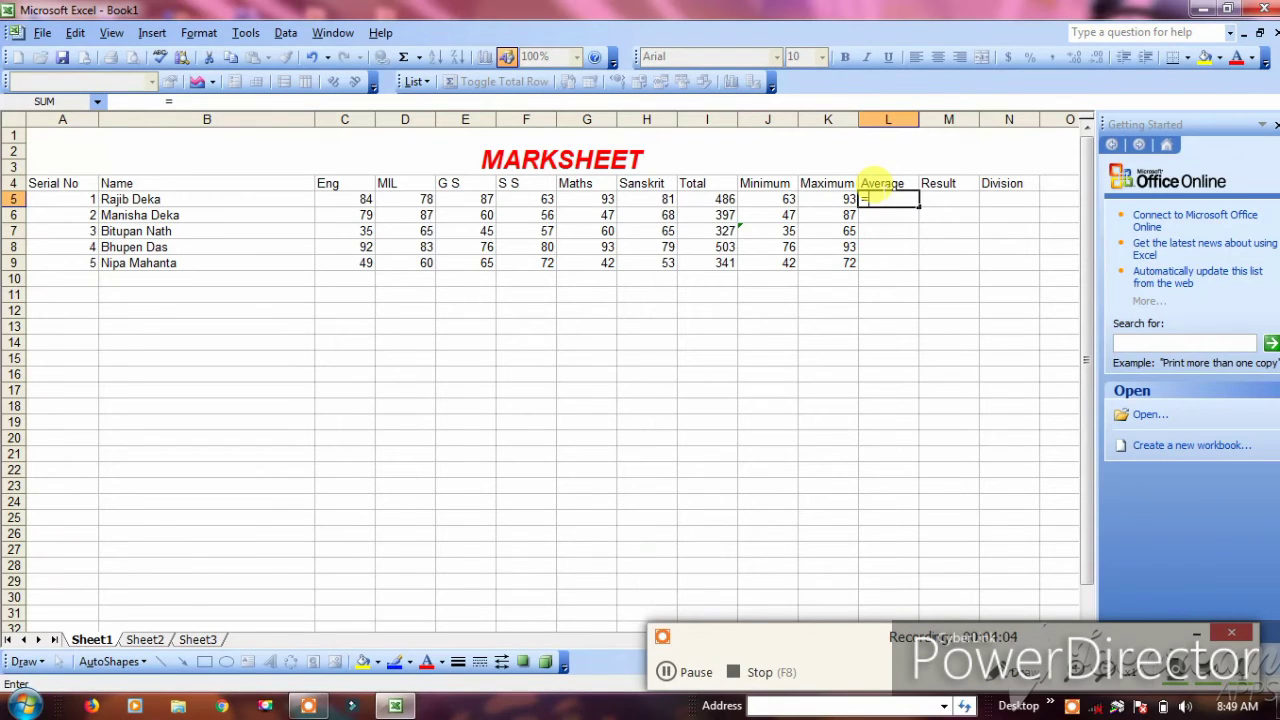
type("(")
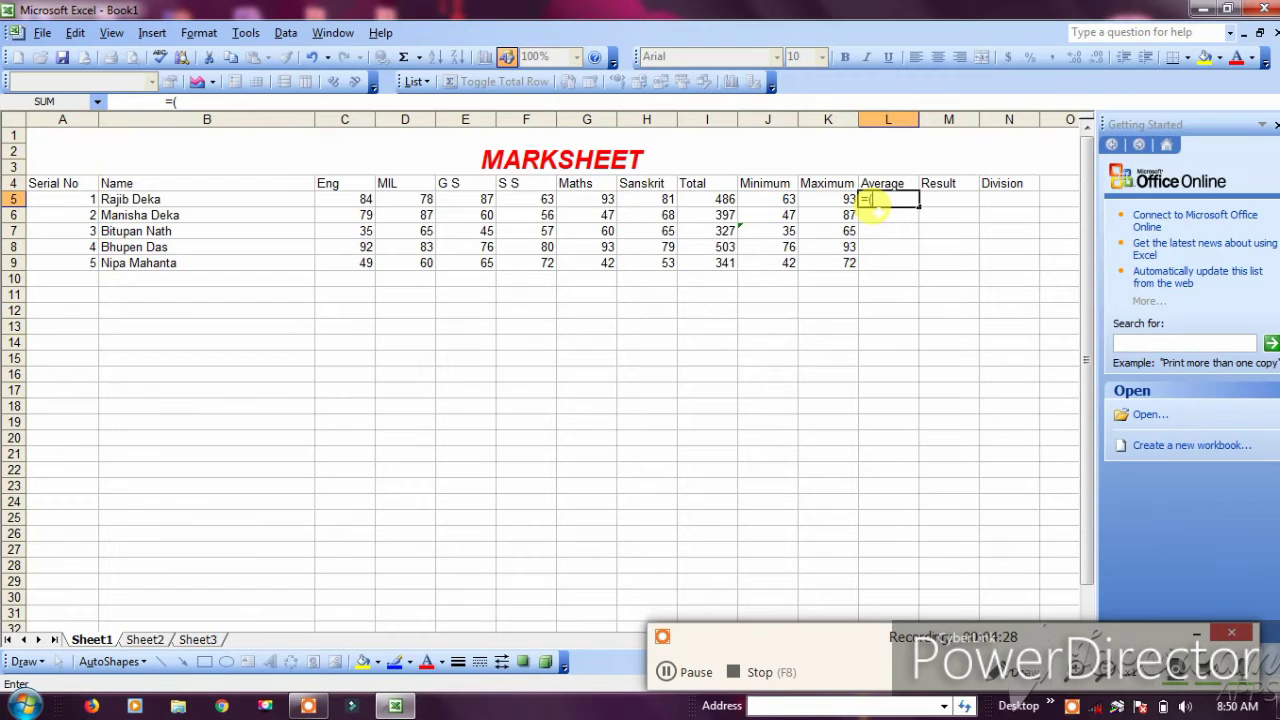
type("I")
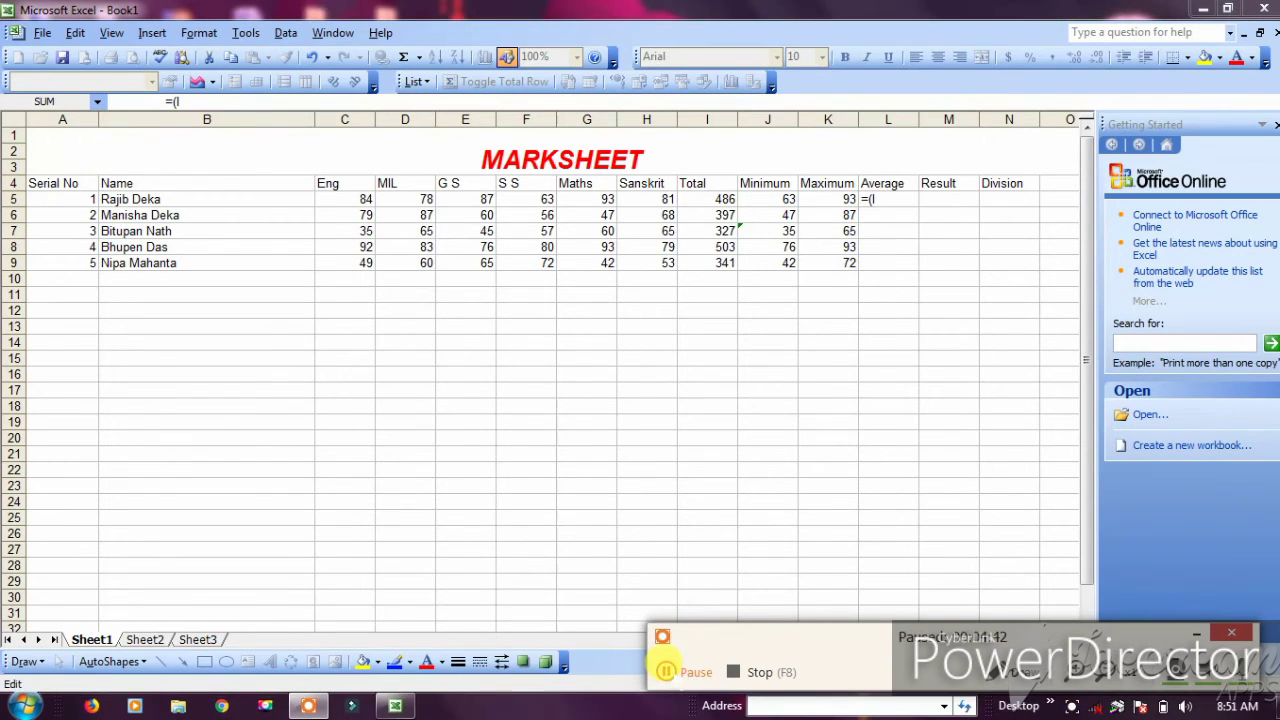
left_click(878, 199)
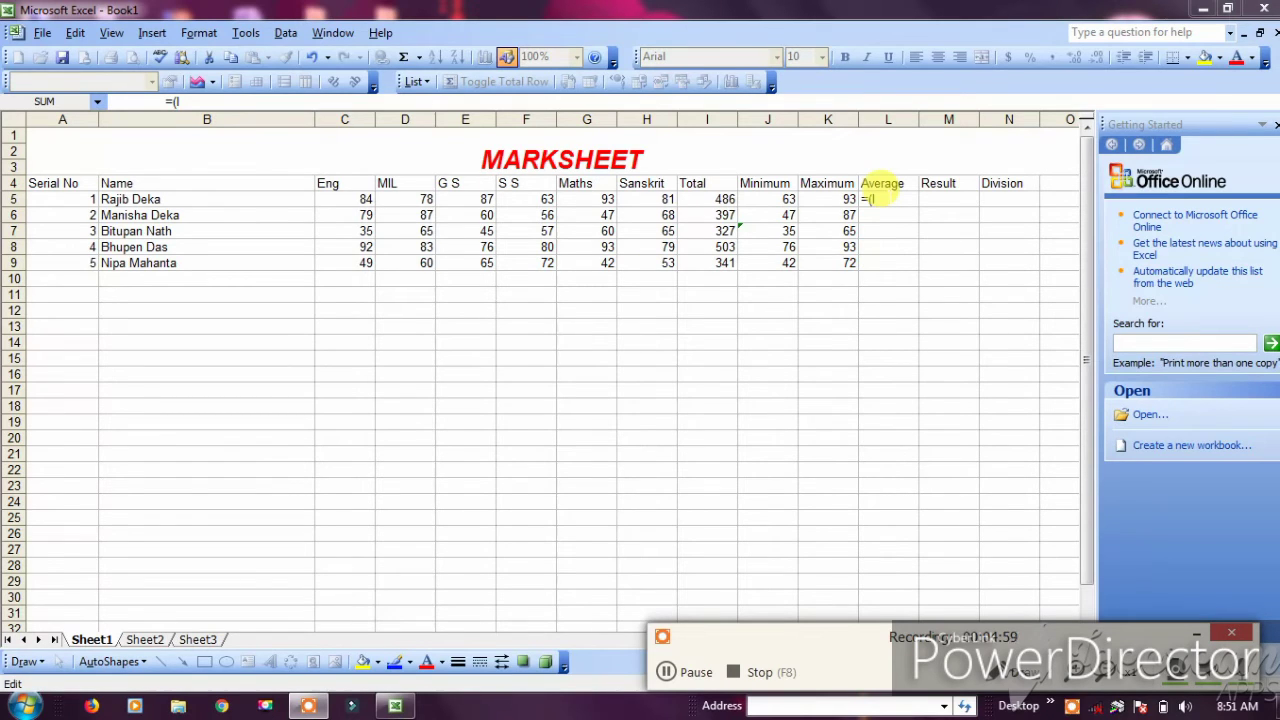
key("Caps_Lock")
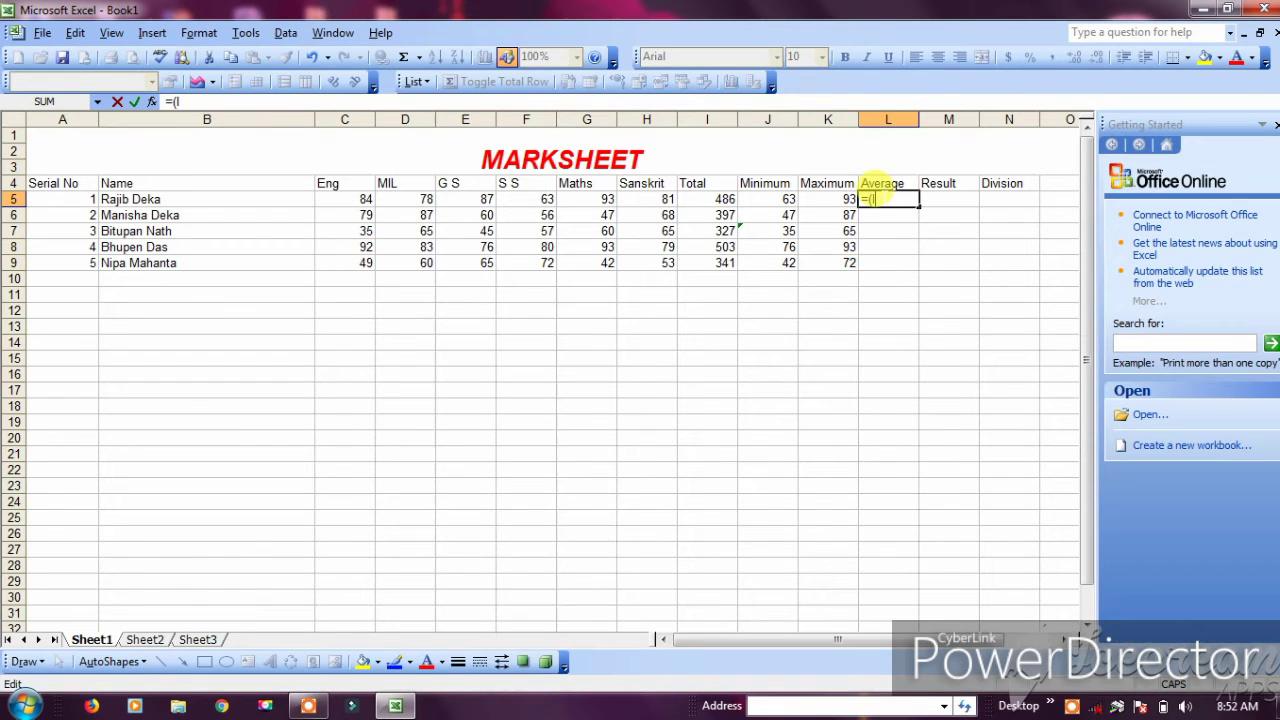
type("5")
type("/")
type("6")
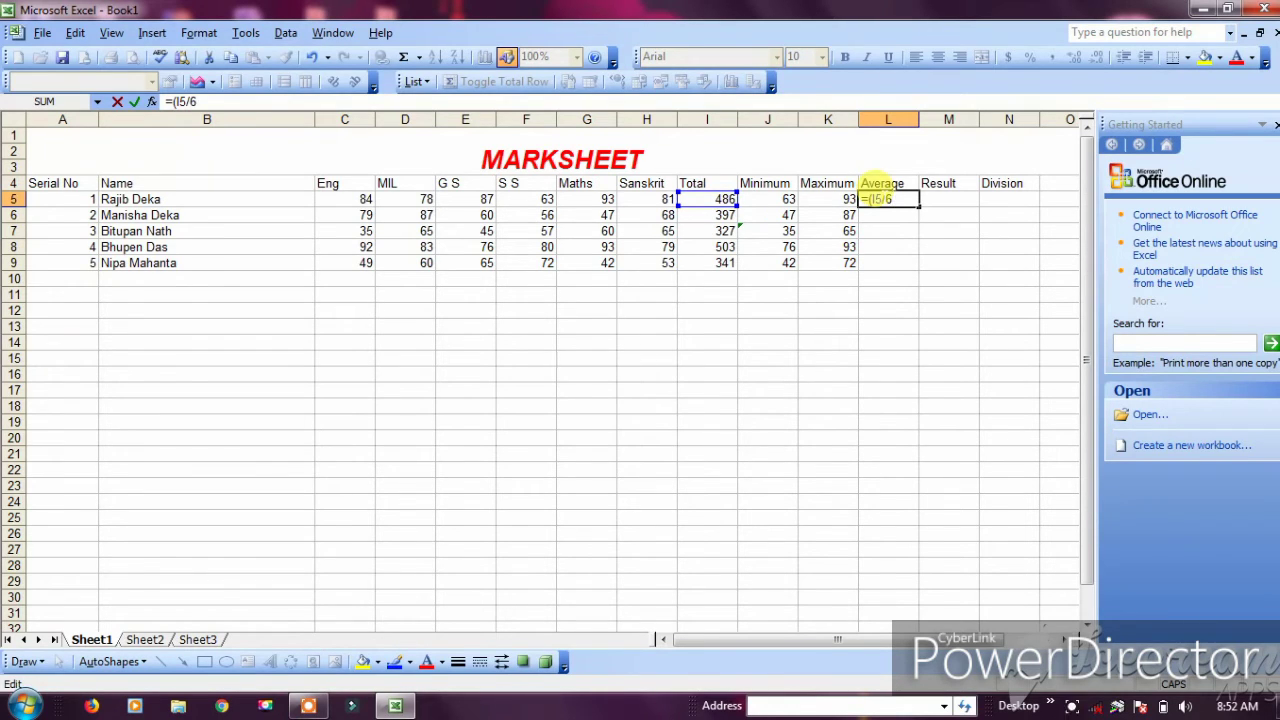
type(")")
key("Return")
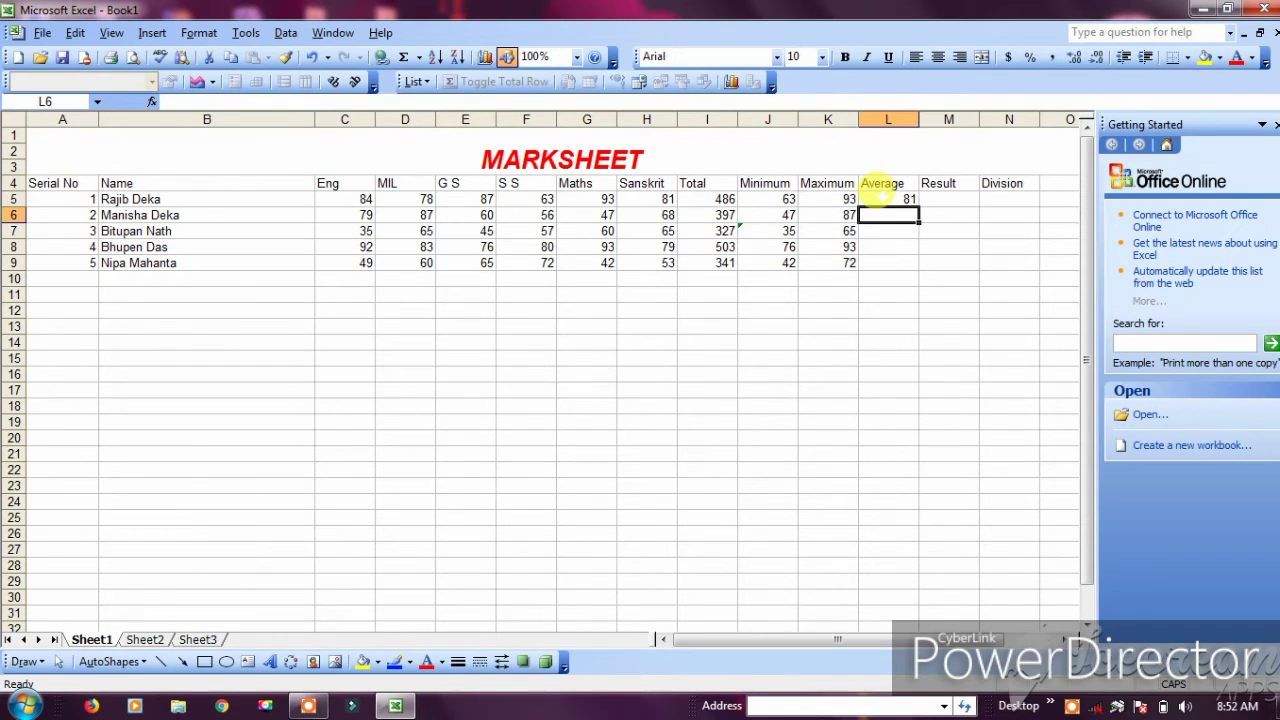
Enter =(I6/6) in L6 and complete the remaining Averages: 54.5, 83.83333 and 56.83333
type("=")
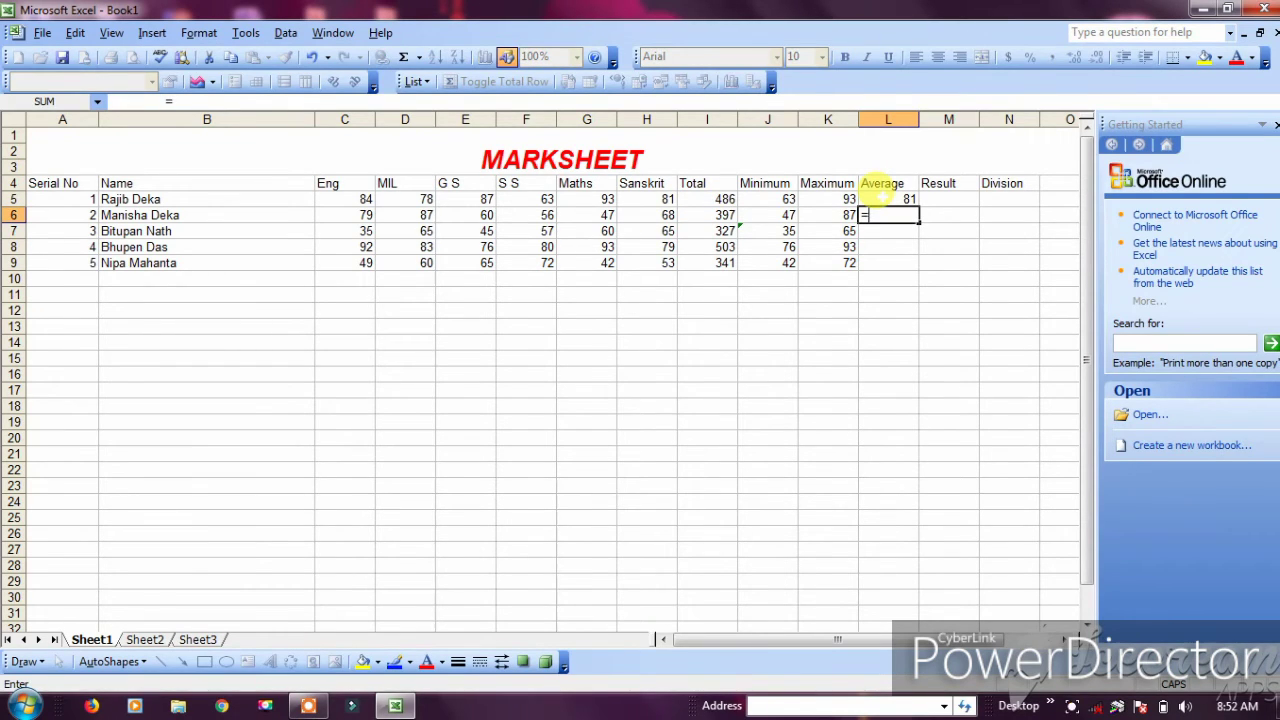
type("(I")
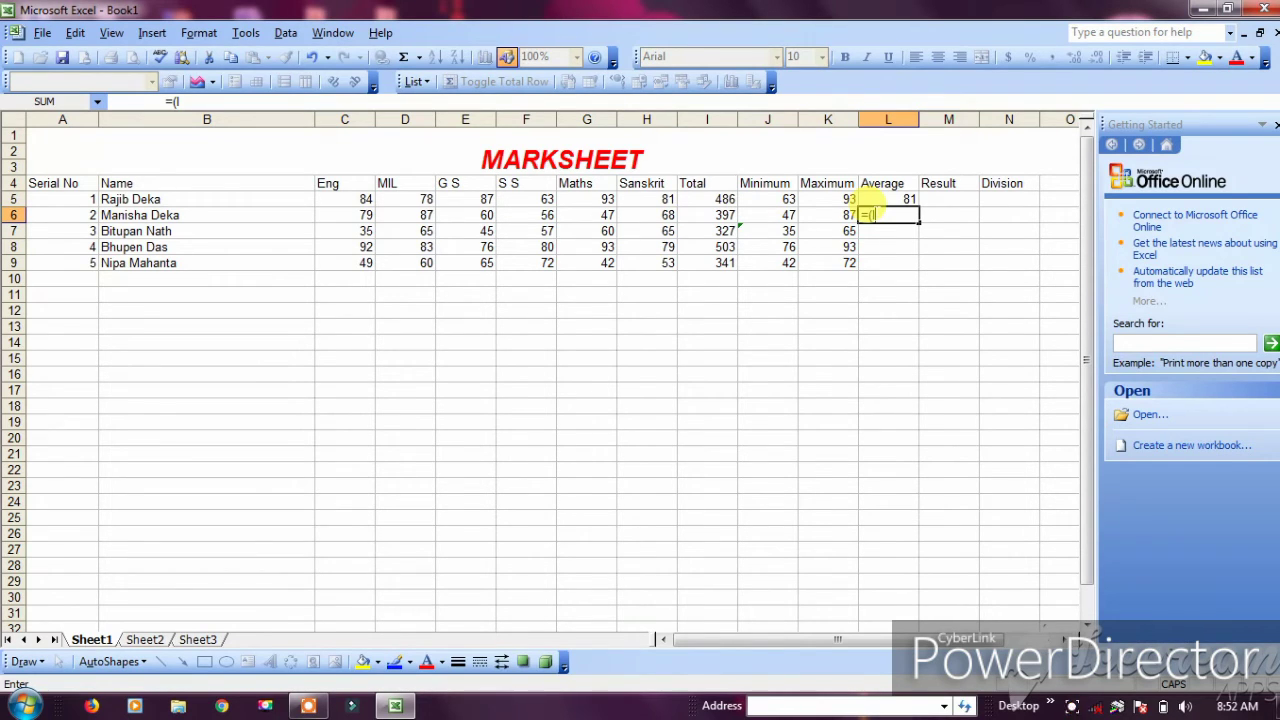
type("6/6)")
key("Return")
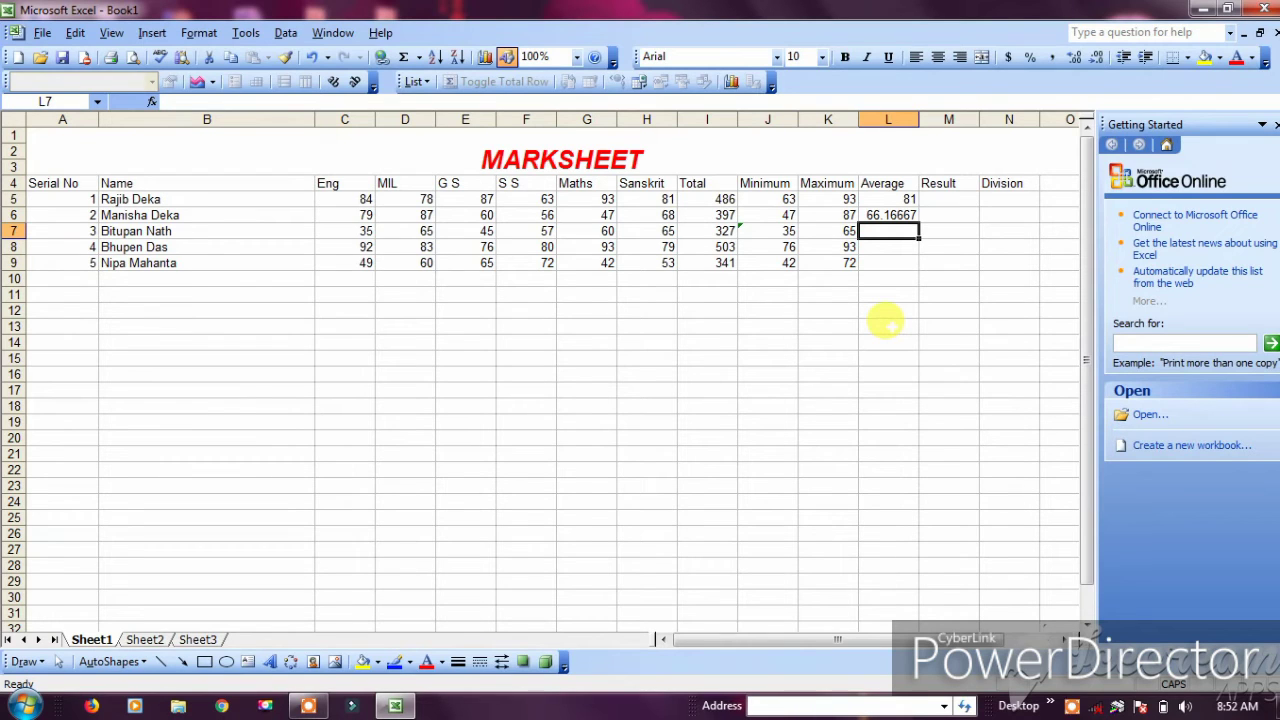
left_click(1072, 707)
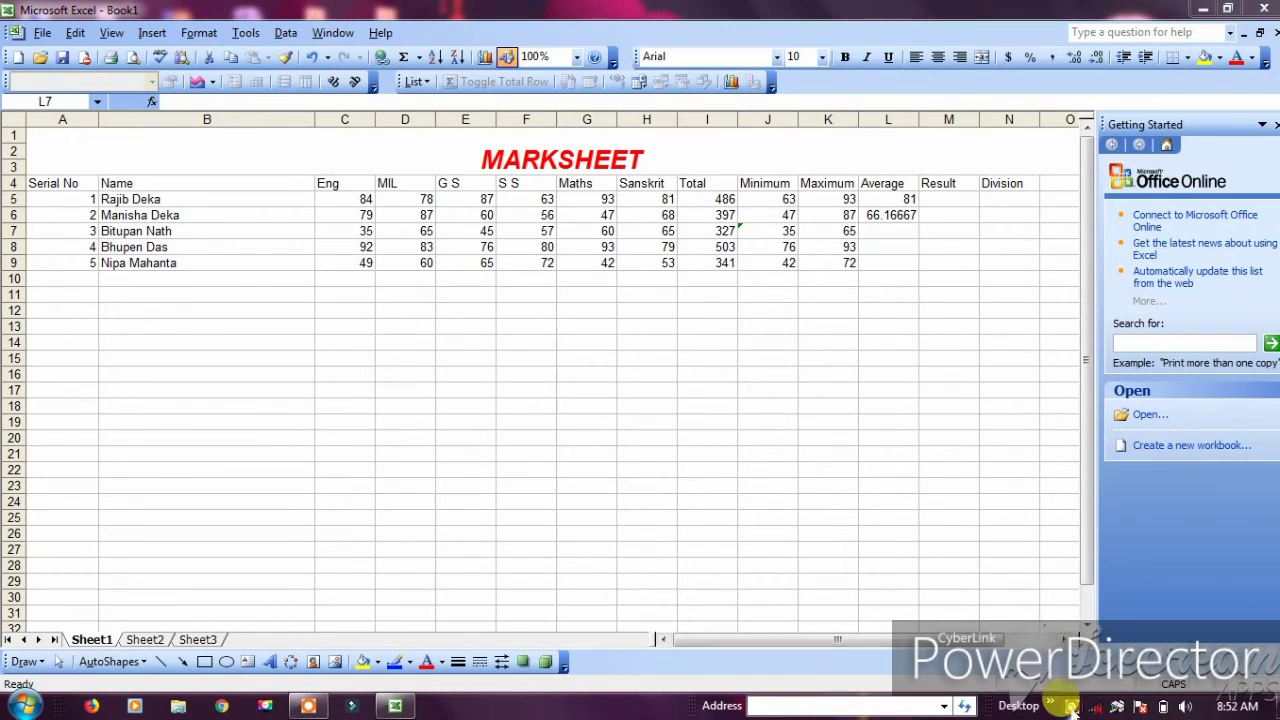
left_click(664, 672)
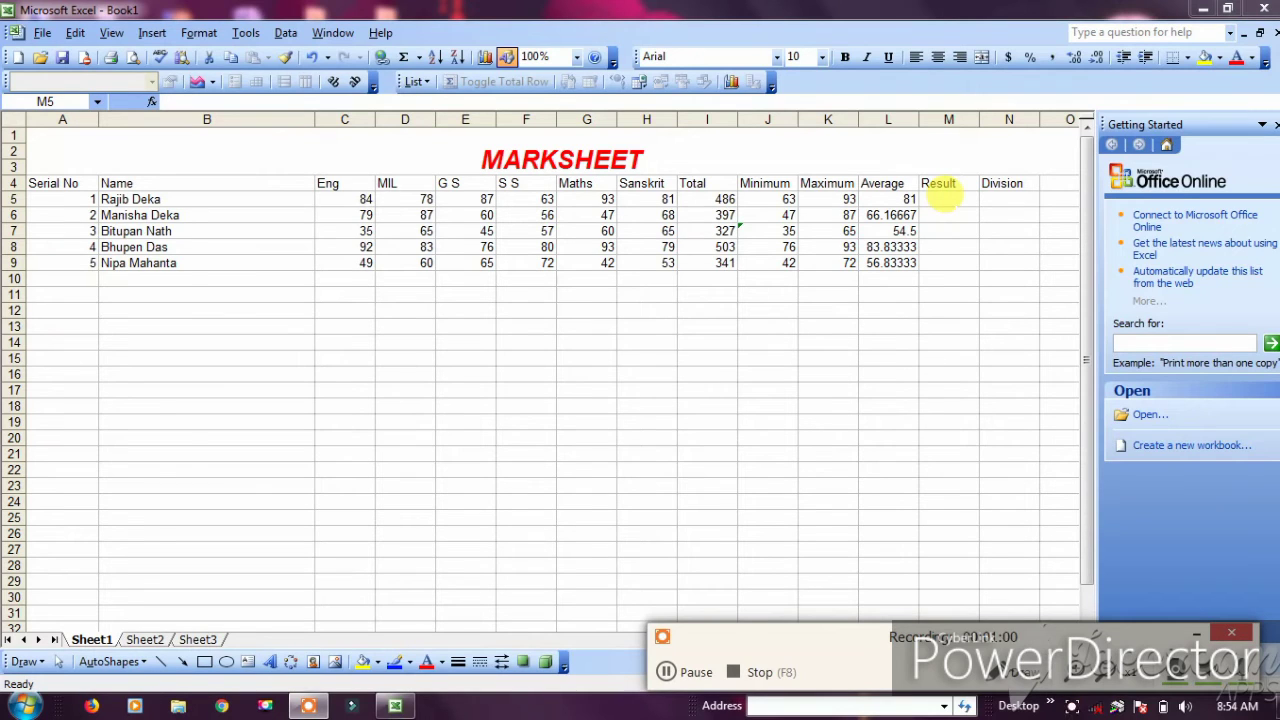
Enter =IF(I5>=180,"PASS","FAIL") in M5, correcting the quote error, so the Result shows PASS
left_click(948, 199)
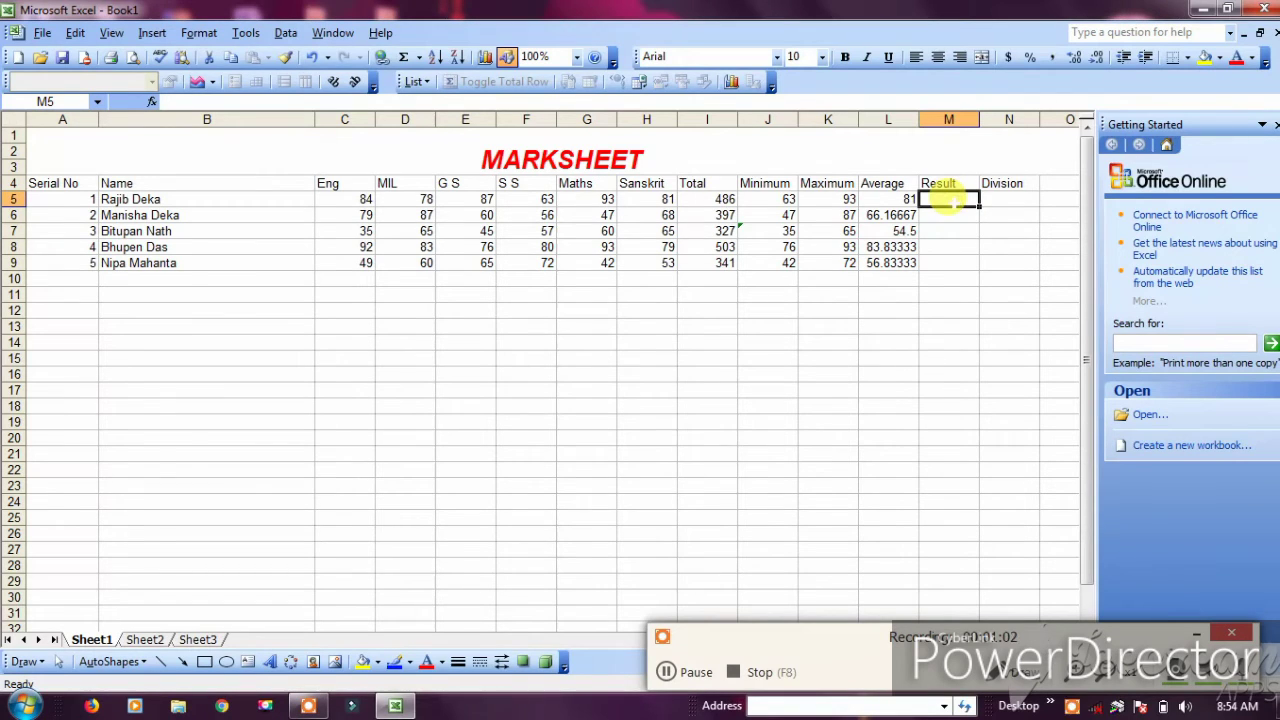
type("=")
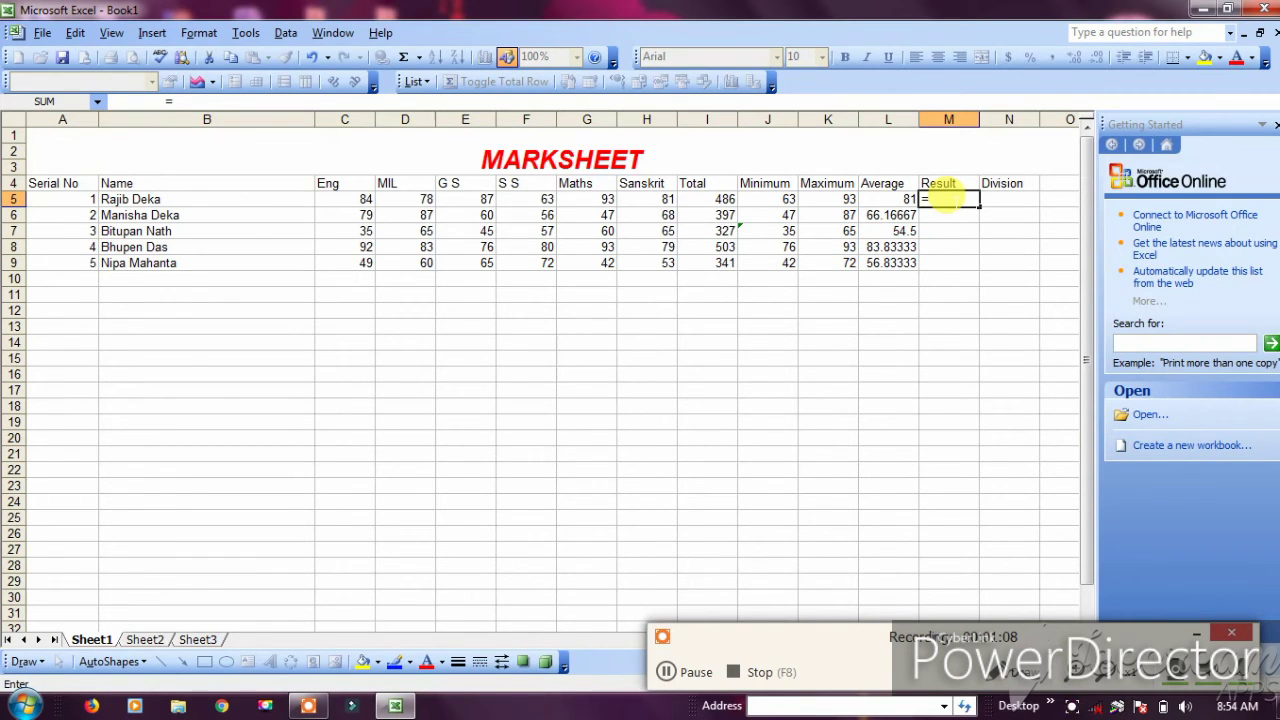
type("If(")
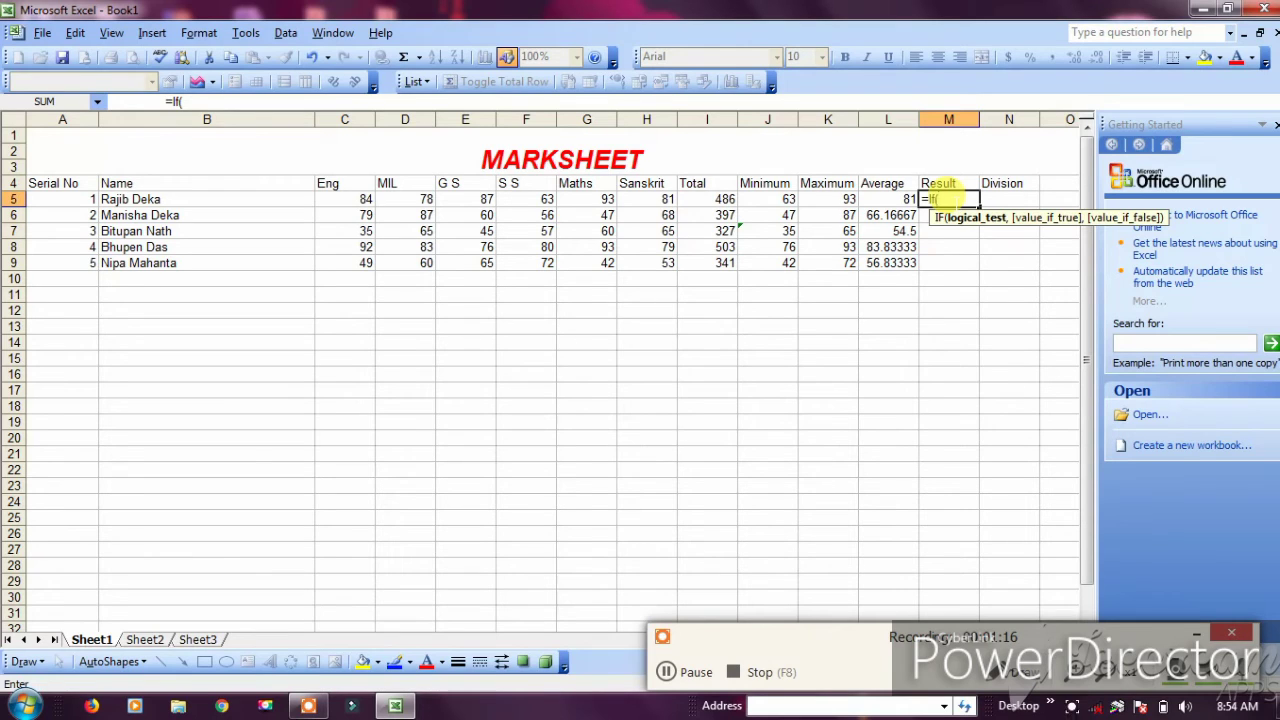
type("i5")
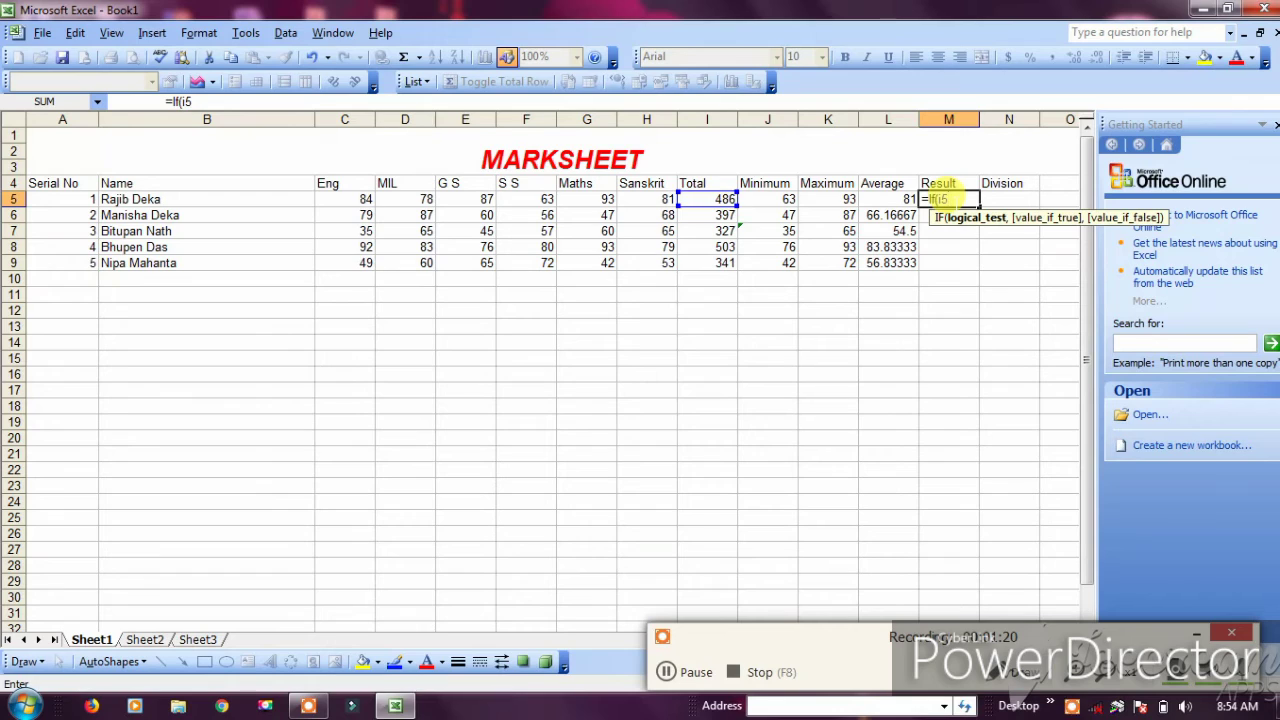
key("BackSpace")
key("BackSpace")
type("I5>")
type("=180,'")
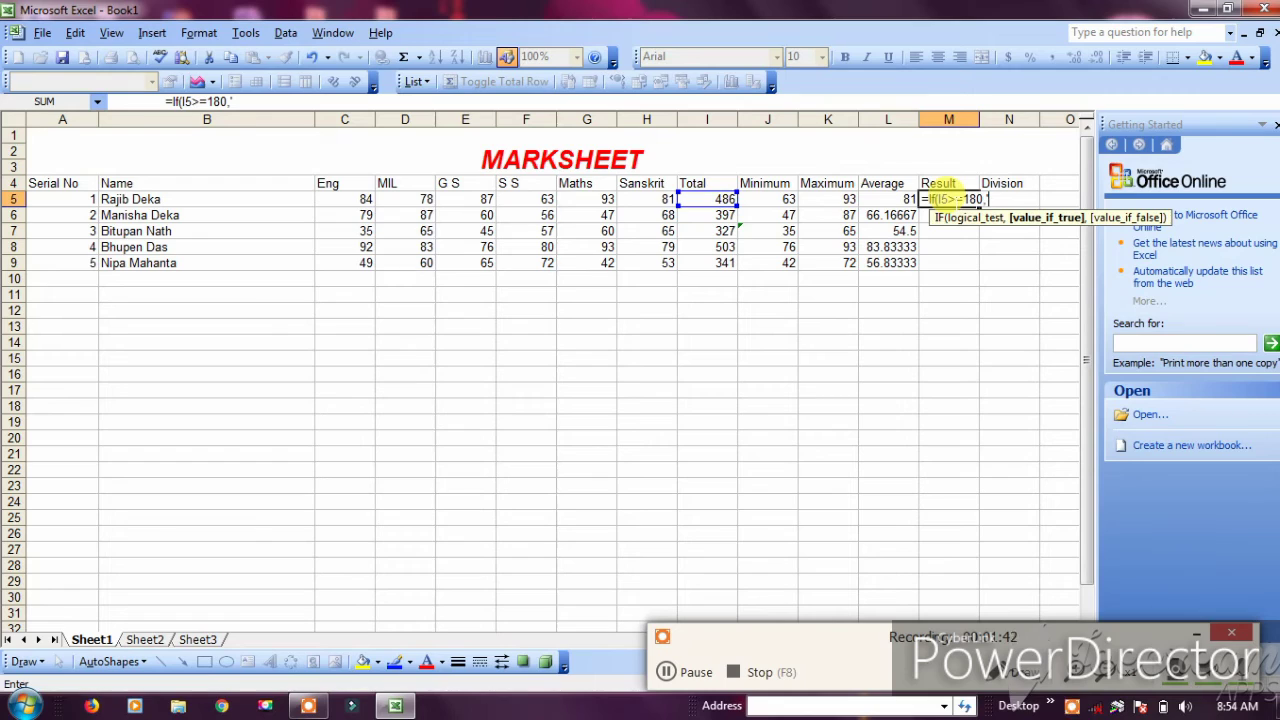
type("PASS")
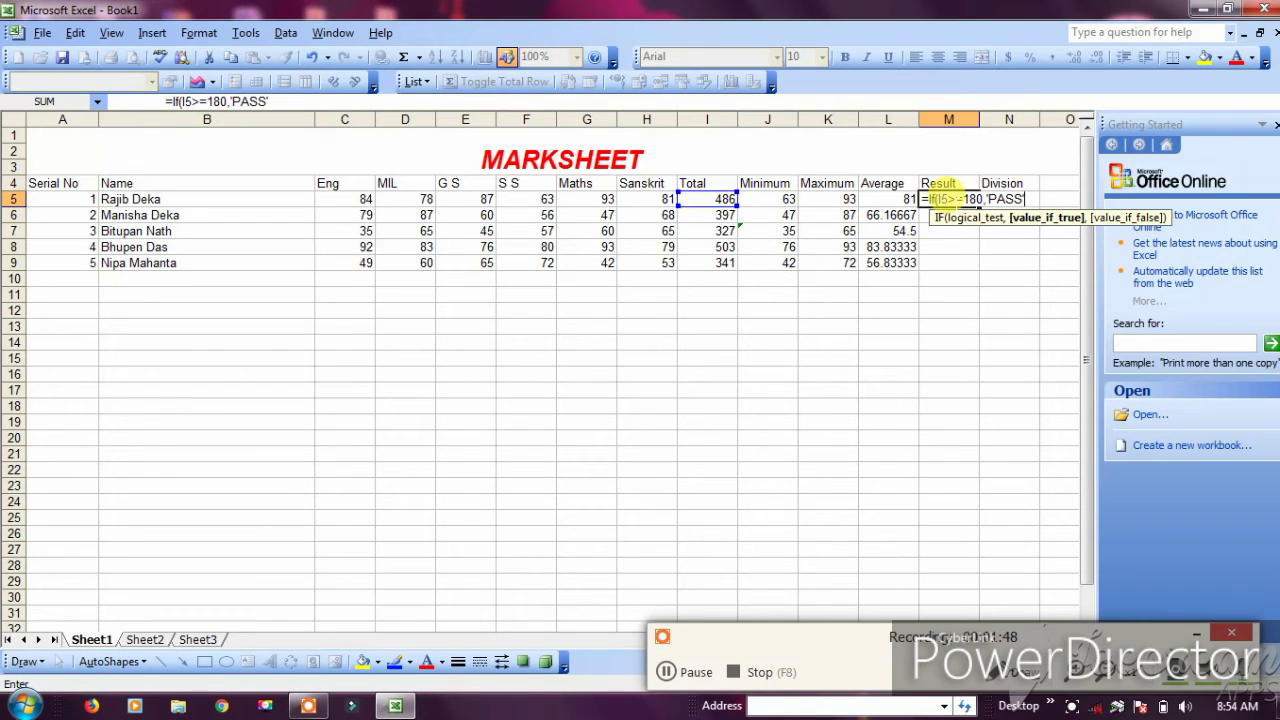
type("',")
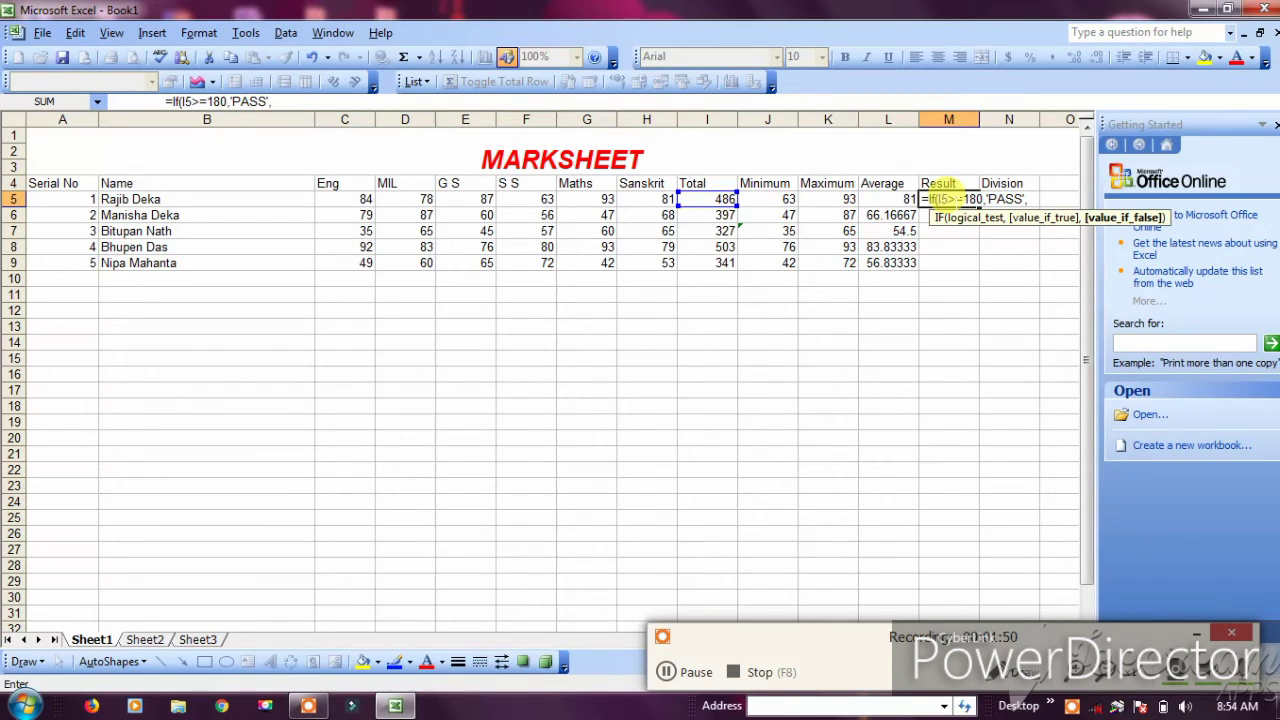
type("'FAIL'")
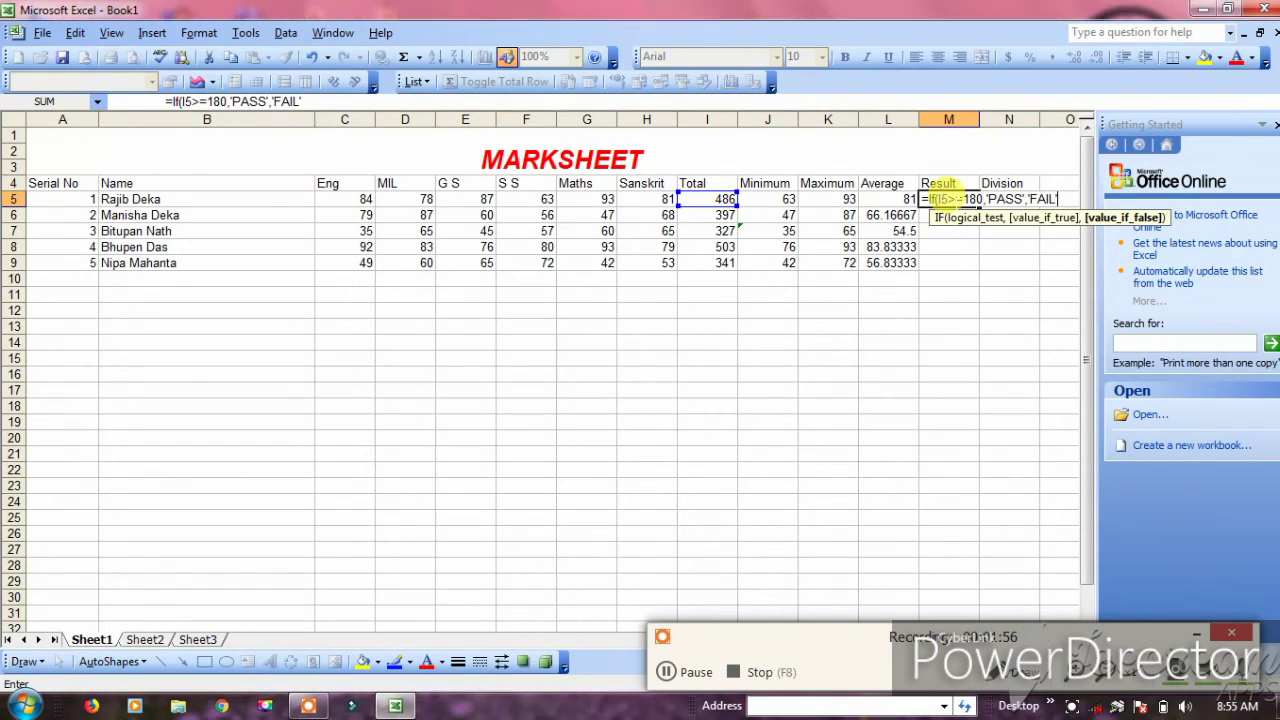
type(")")
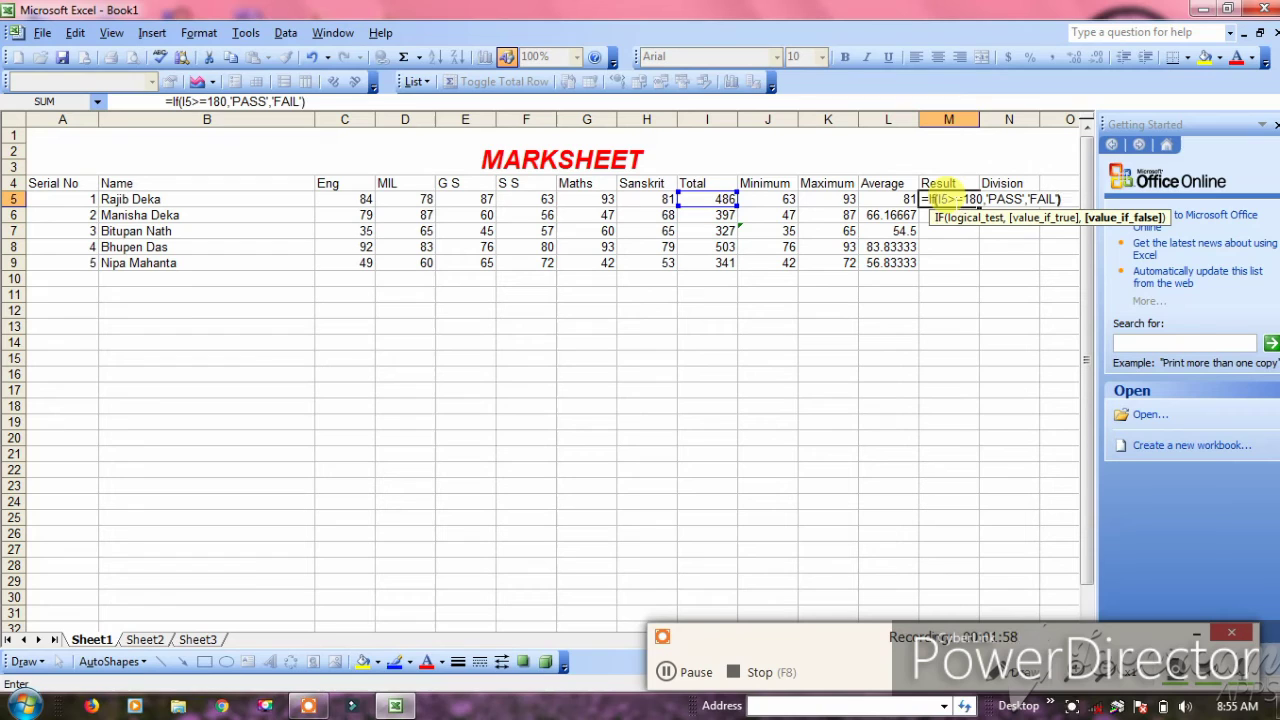
key("Return")
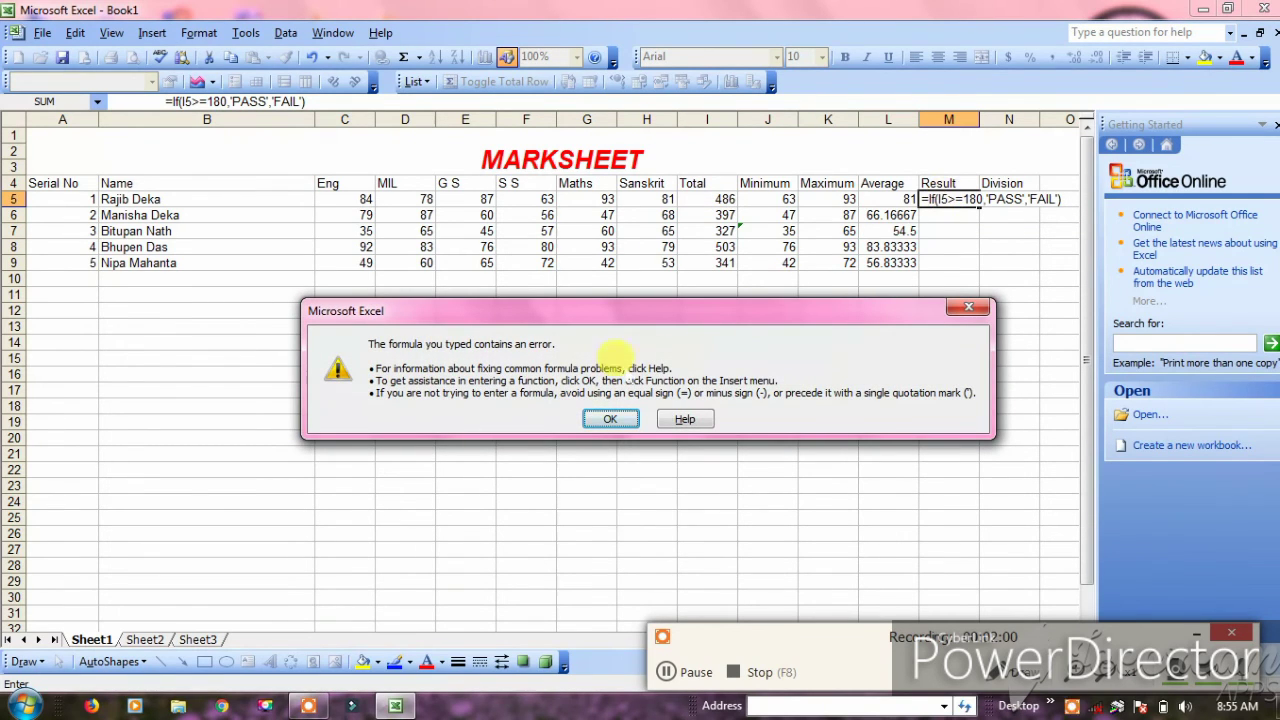
left_click(610, 418)
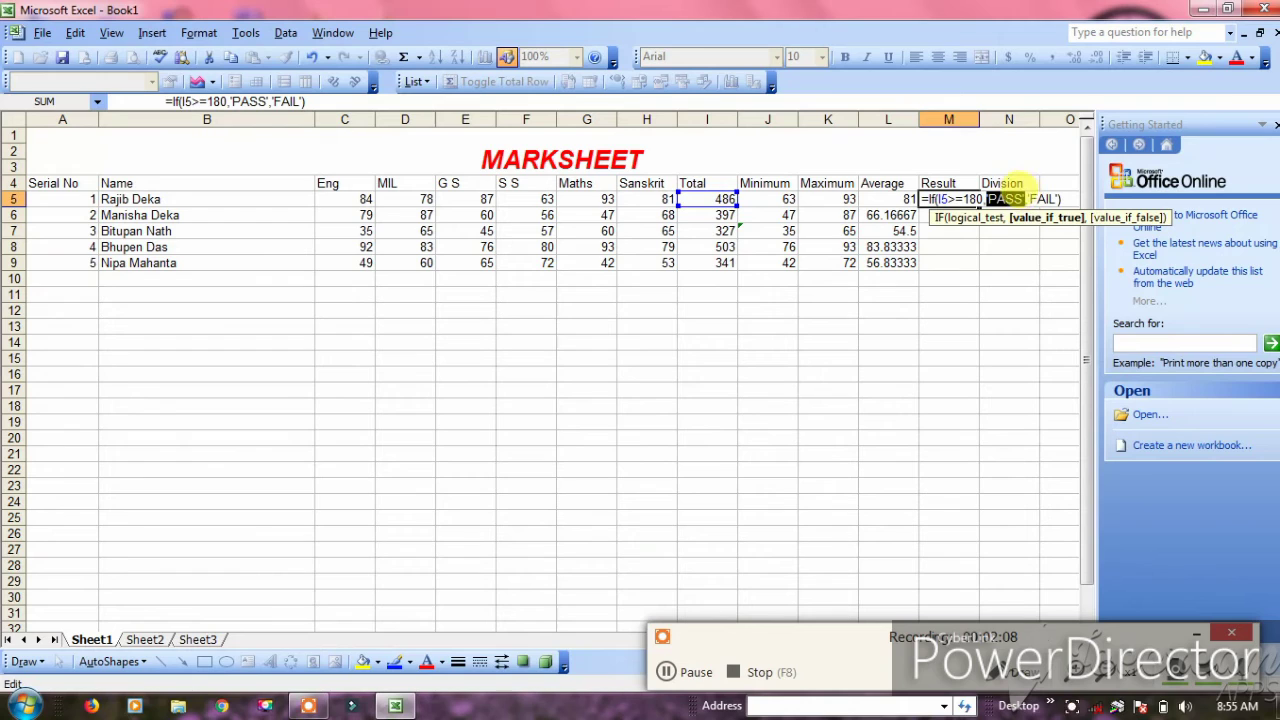
key("Return")
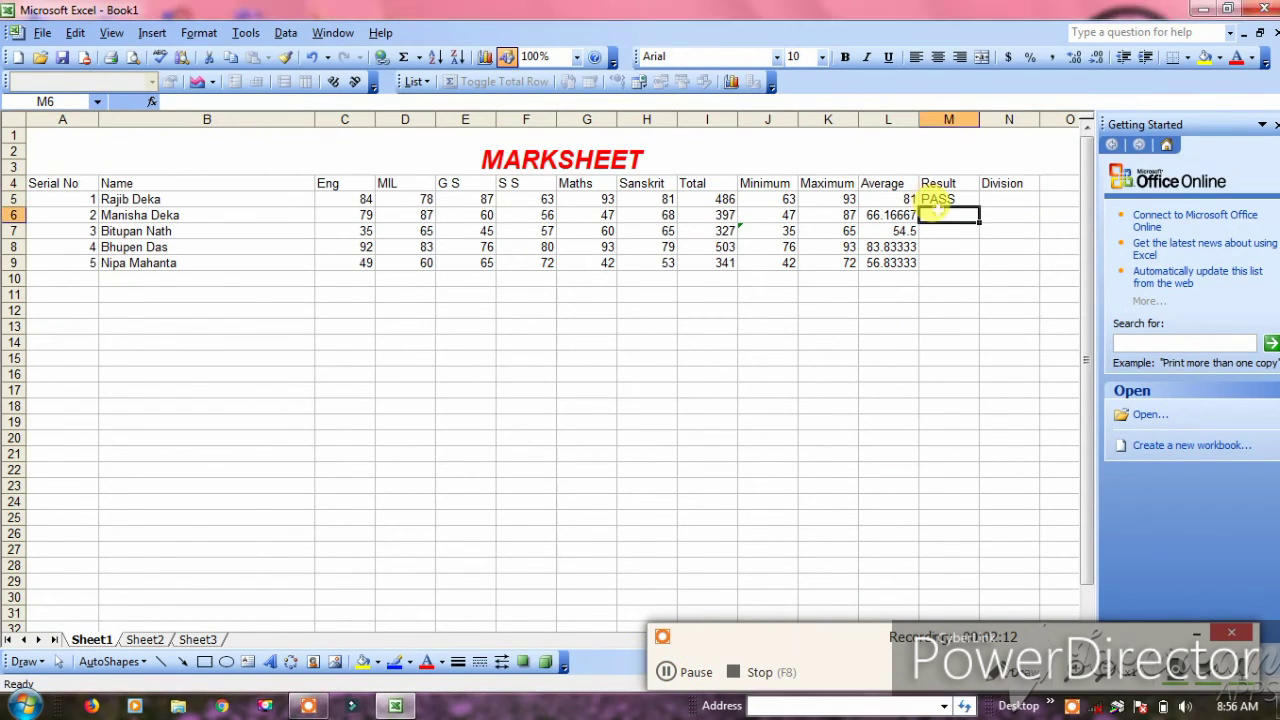
Enter =IF(I6>=180,"PASS","FAIL") in M6, adding the missing 180 after the error
type("=")
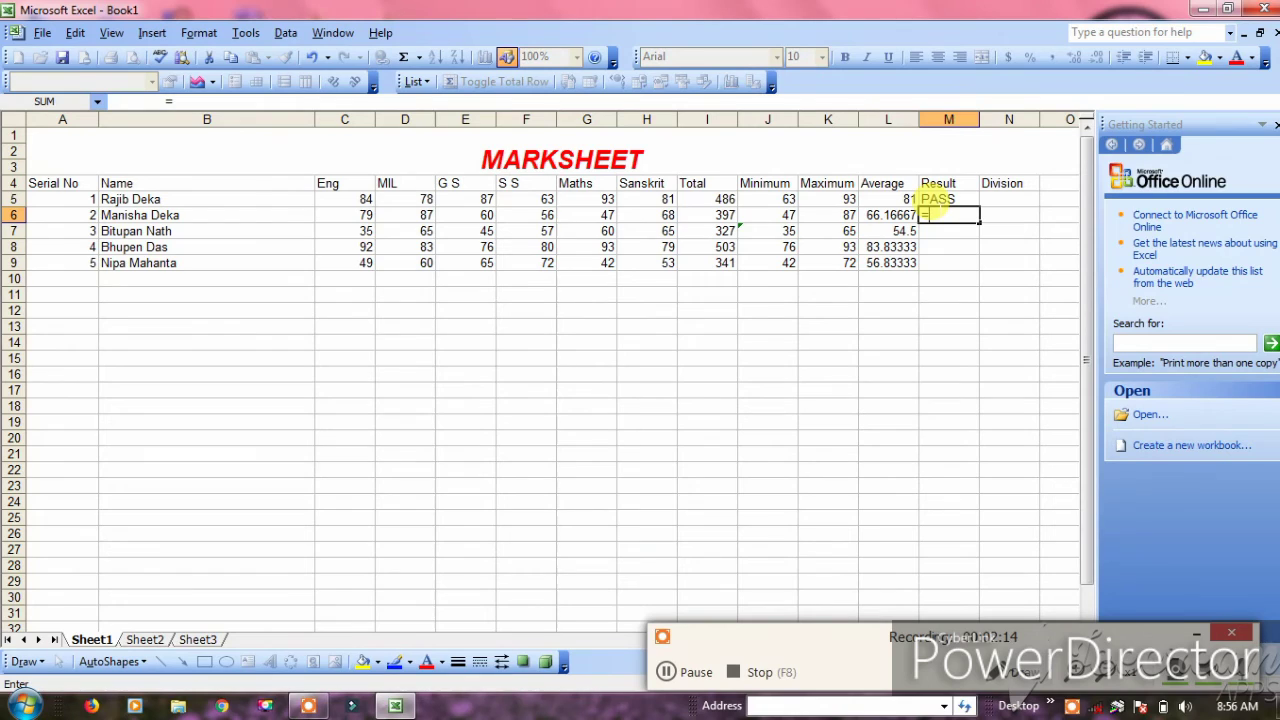
type("If(")
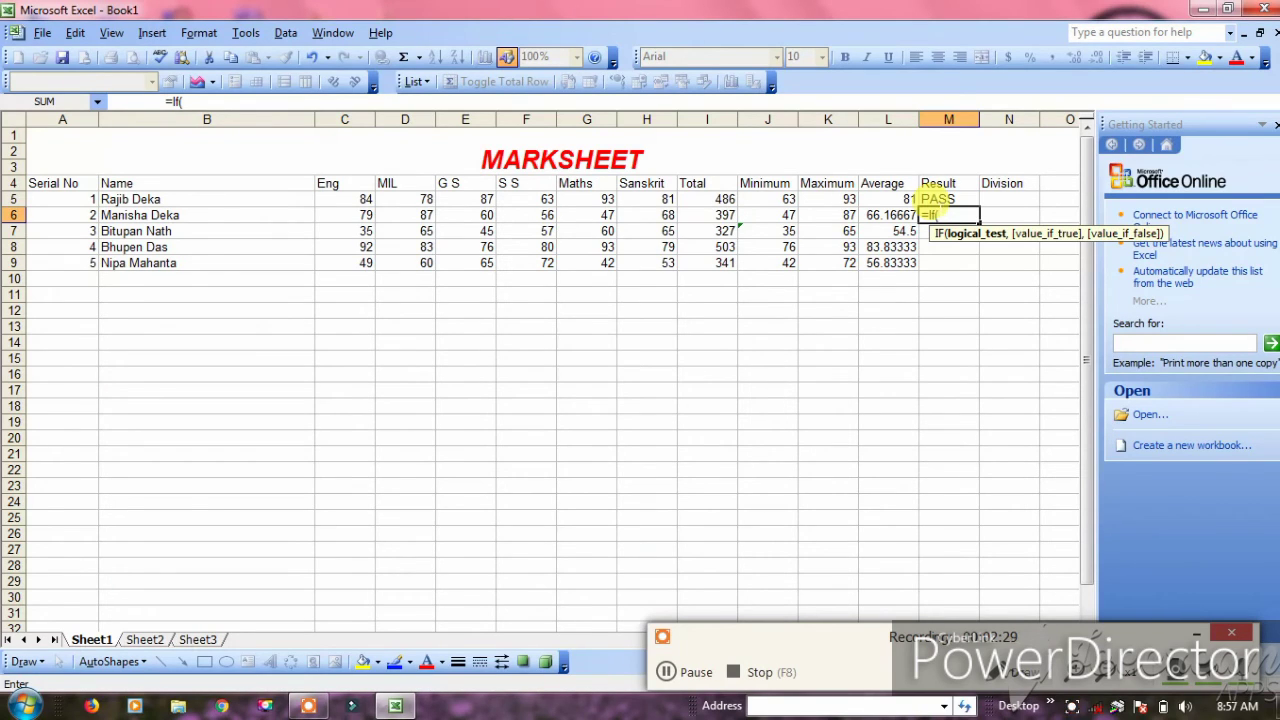
type("i6")
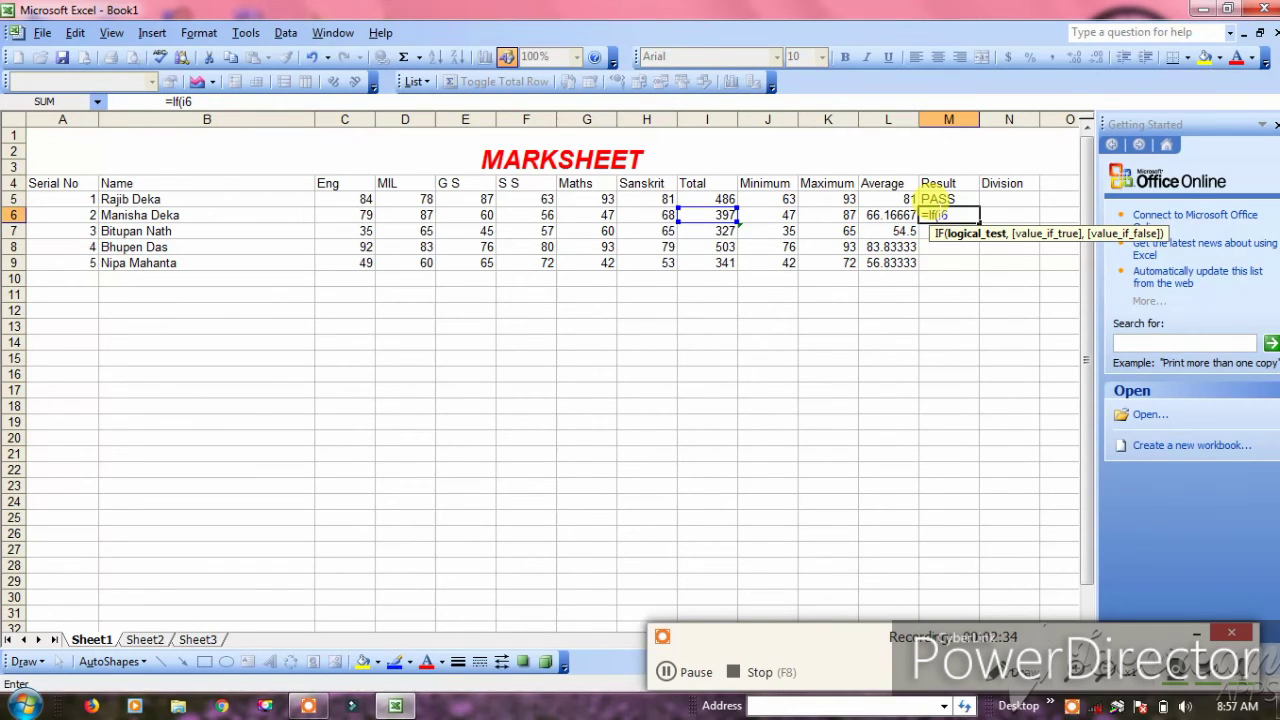
type(">=,")
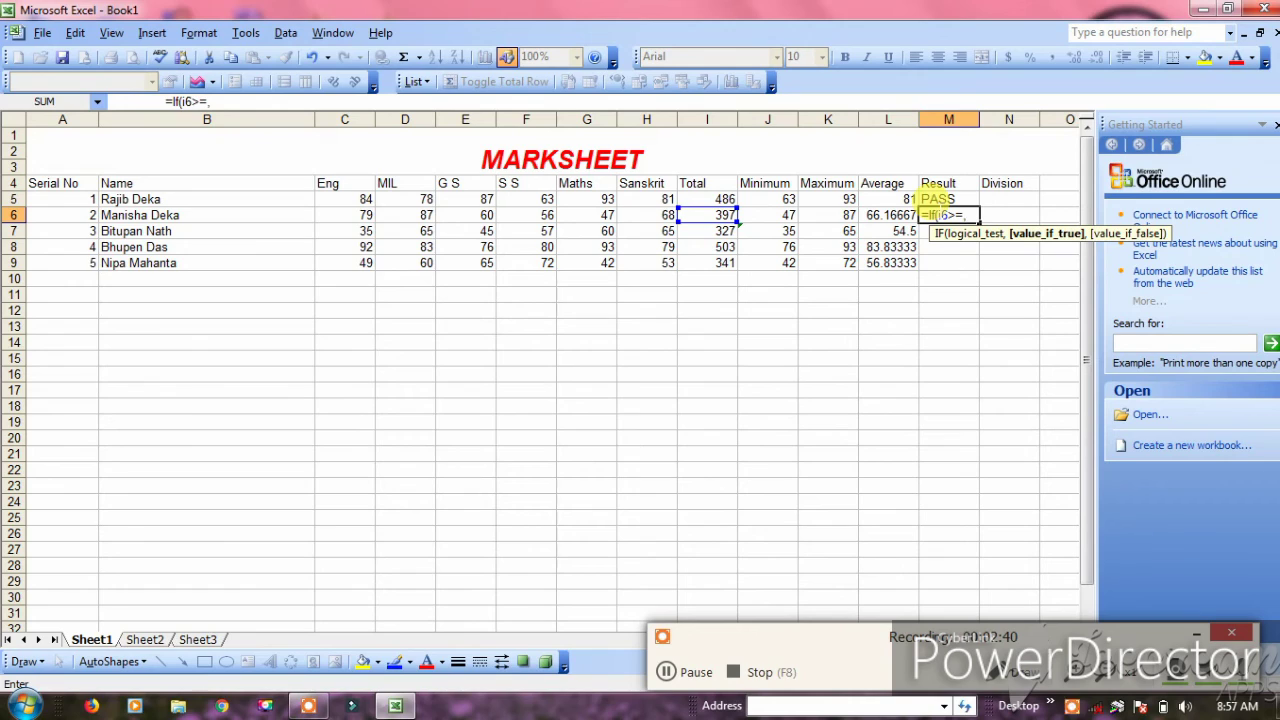
type("\"pa")
key("BackSpace")
key("BackSpace")
type("PASS")
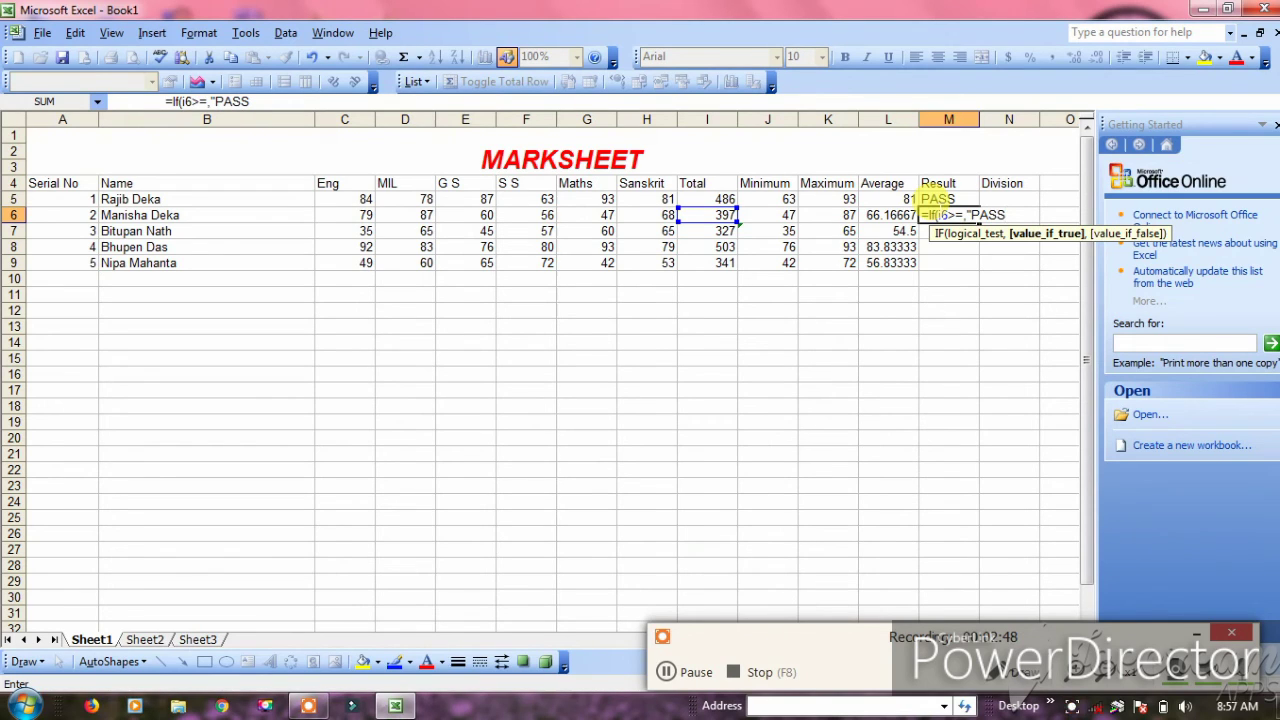
type("\",")
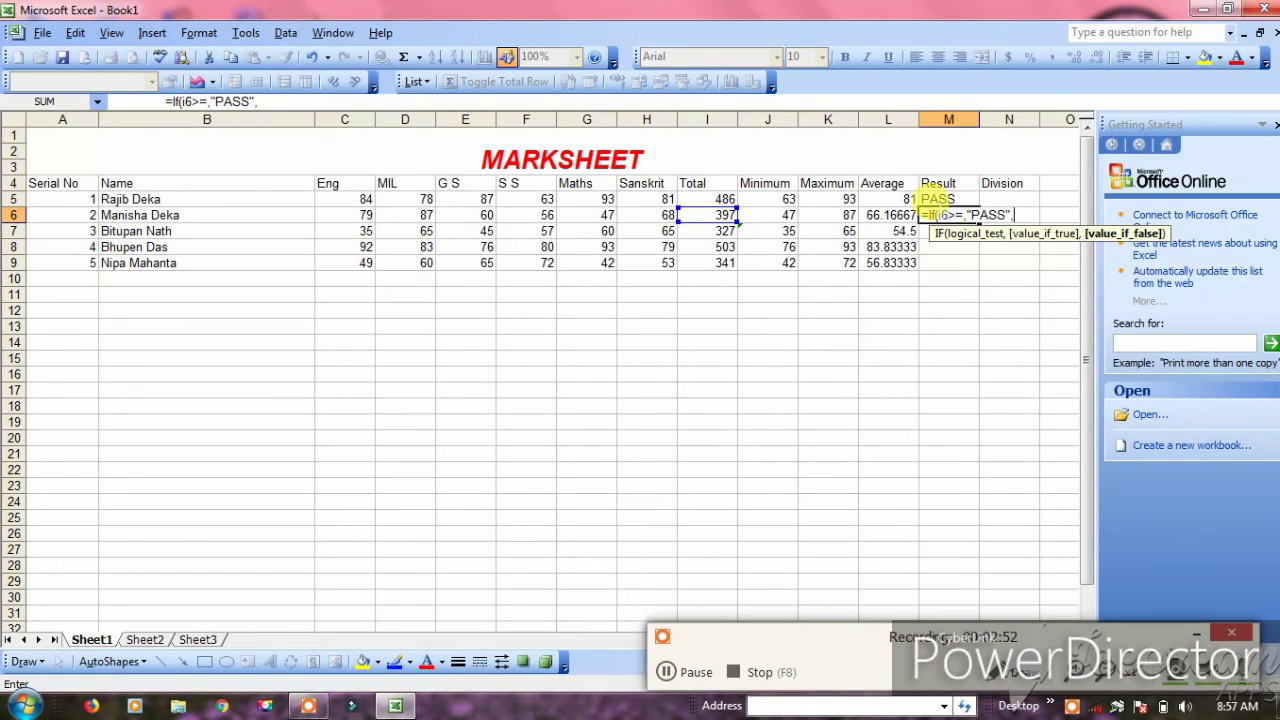
type("\"FAIL\")")
key("Return")
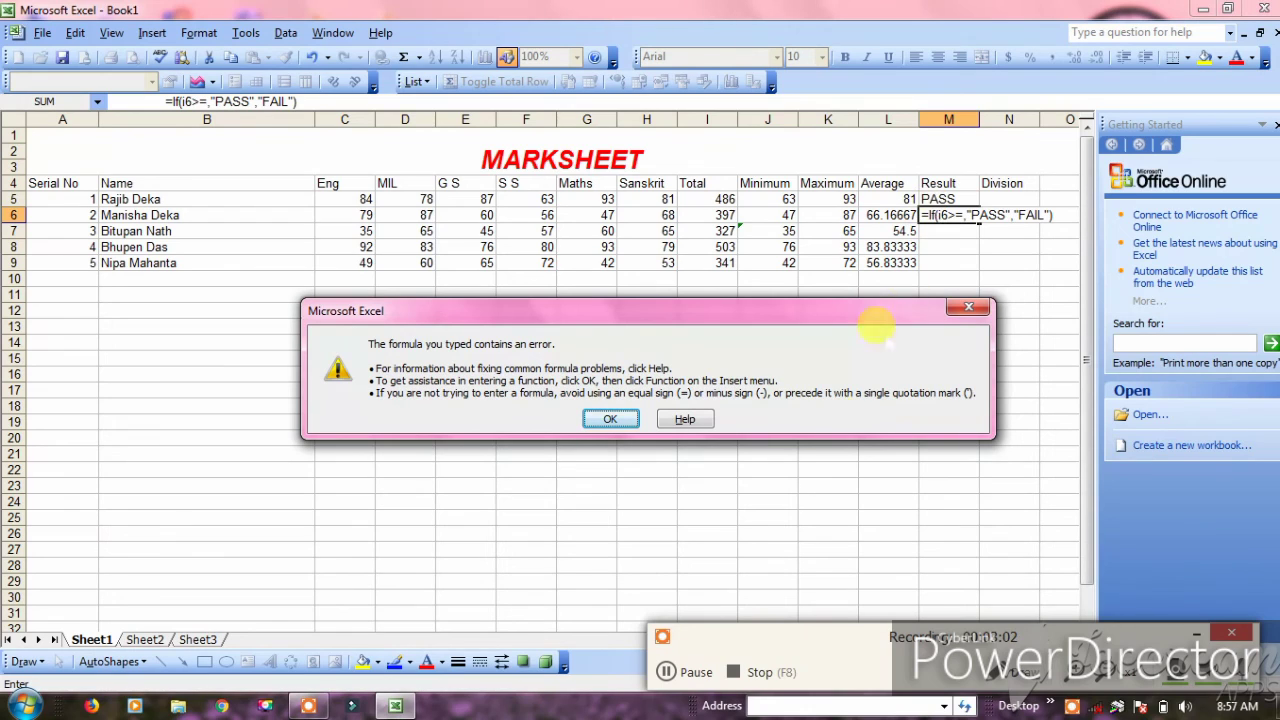
key("Return")
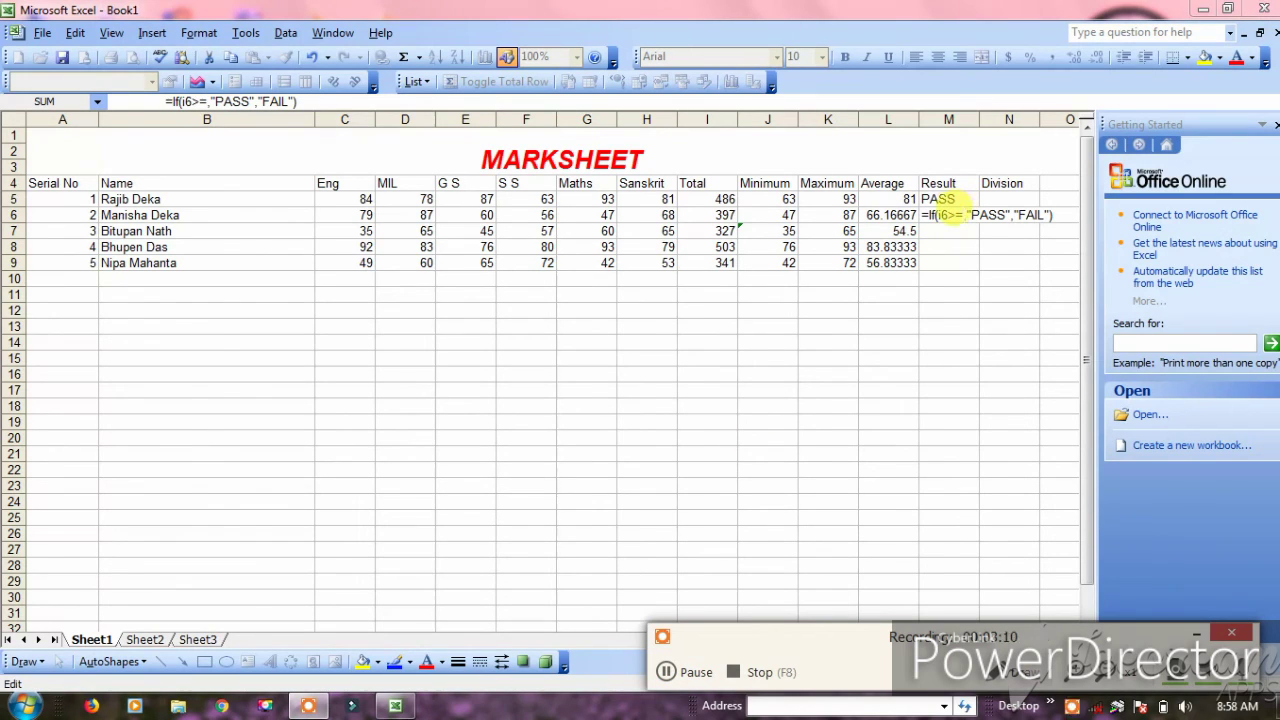
left_click(962, 214)
type("1")
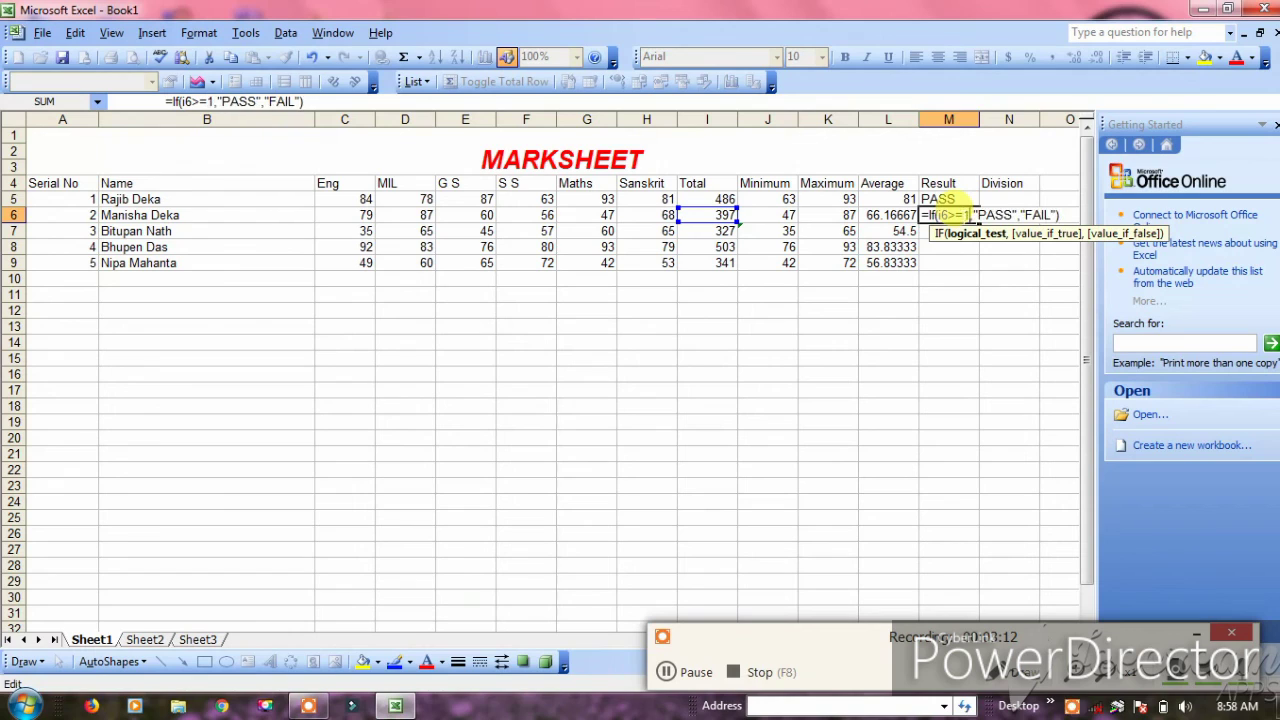
type("80")
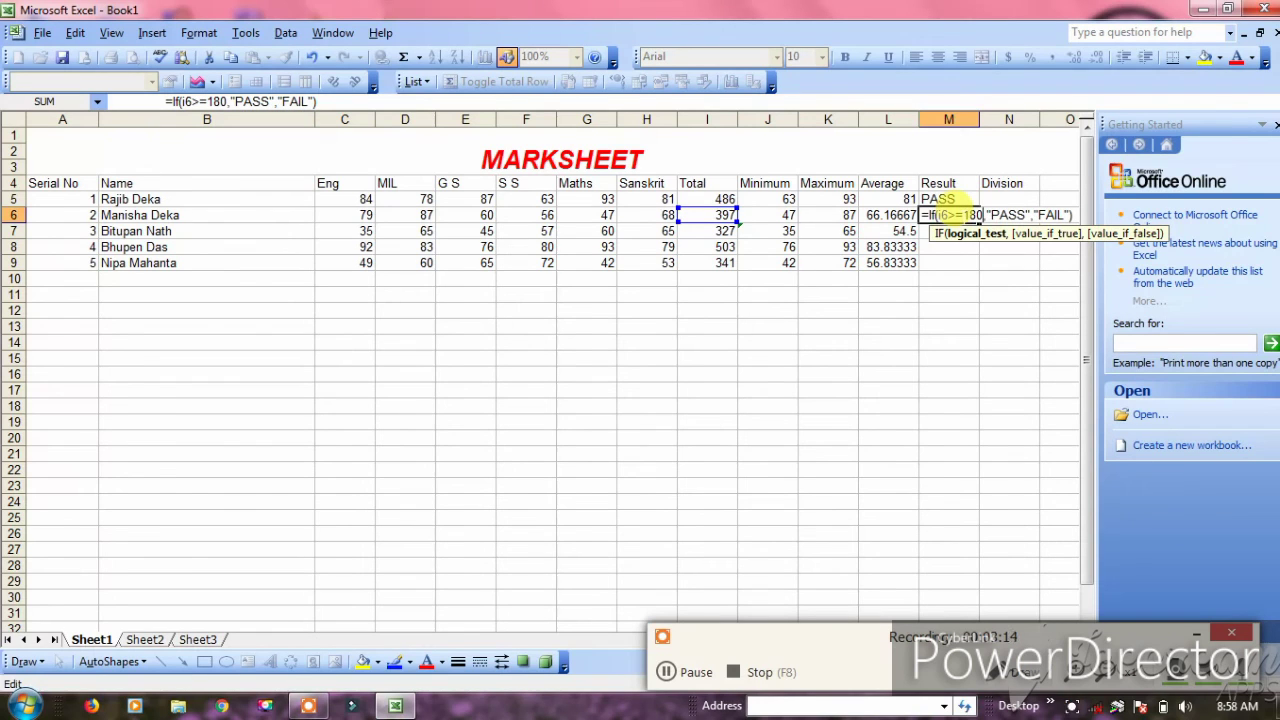
key("Return")
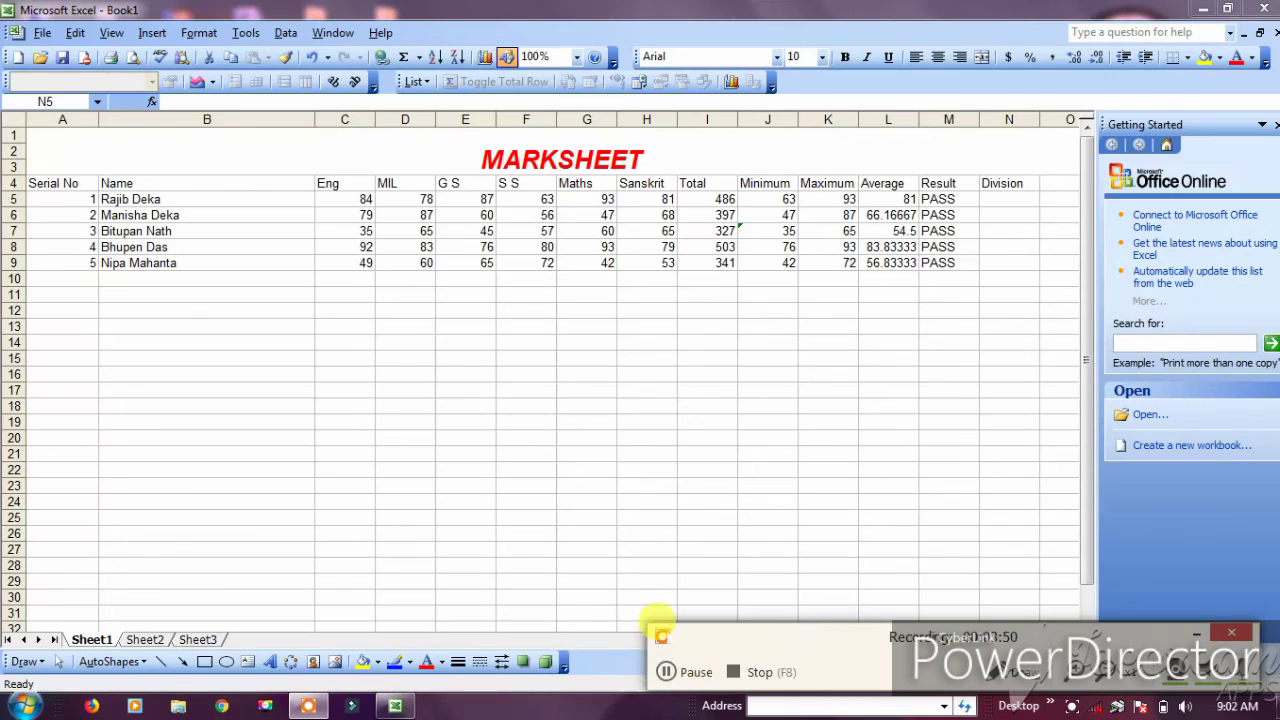
Fill the Result column with PASS and the Division column with 1ST for all students
left_click(665, 672)
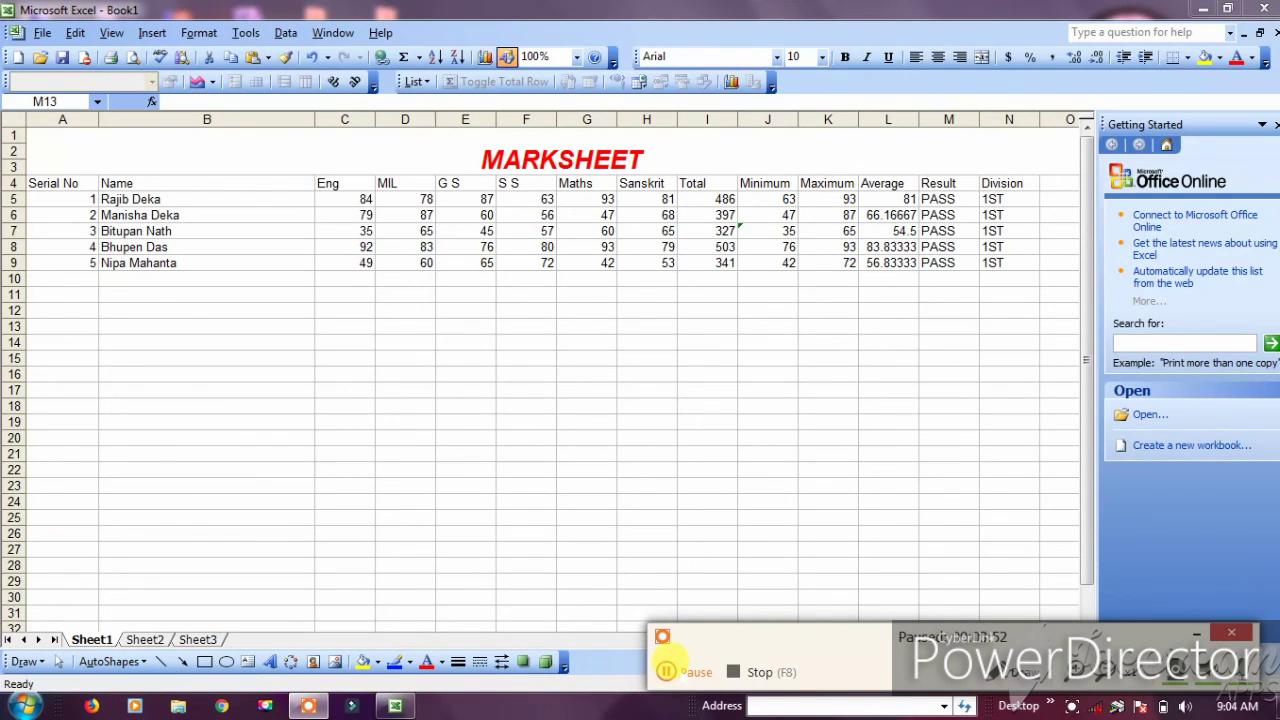